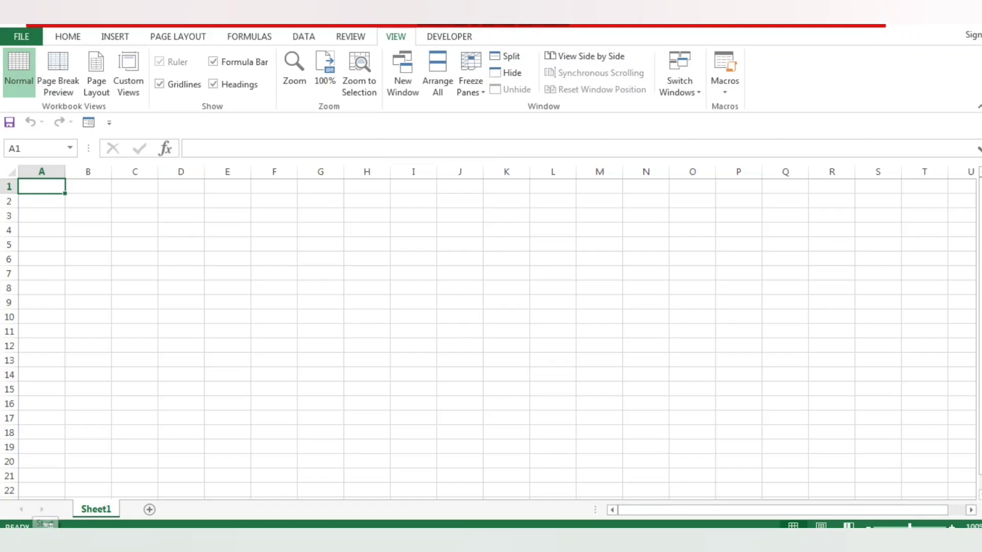
pyautogui.doubleClick(97, 509)
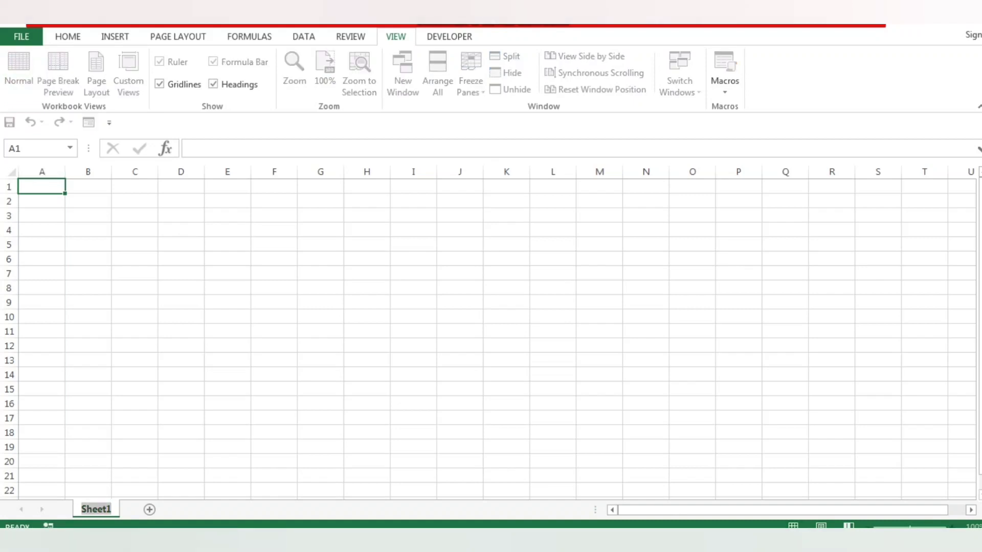
pyautogui.click(367, 418)
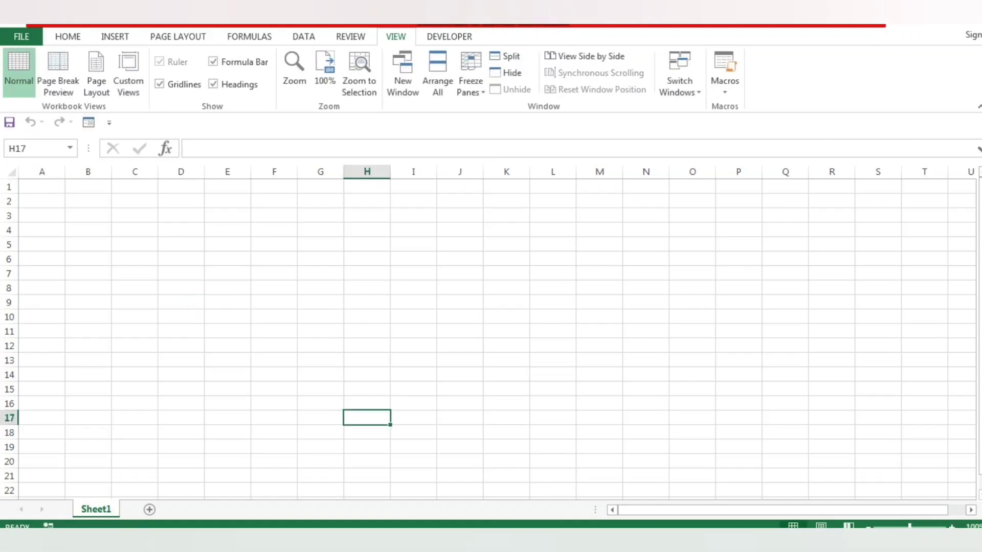
pyautogui.doubleClick(96, 509)
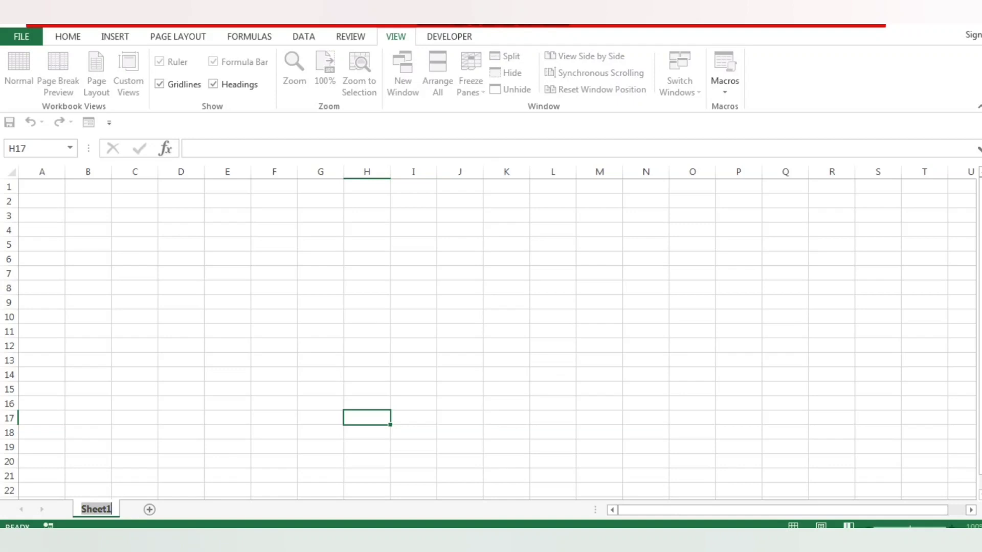
pyautogui.press('Return')
# Rename the worksheet Sheet1 as Dashboard
pyautogui.rightClick(97, 509)
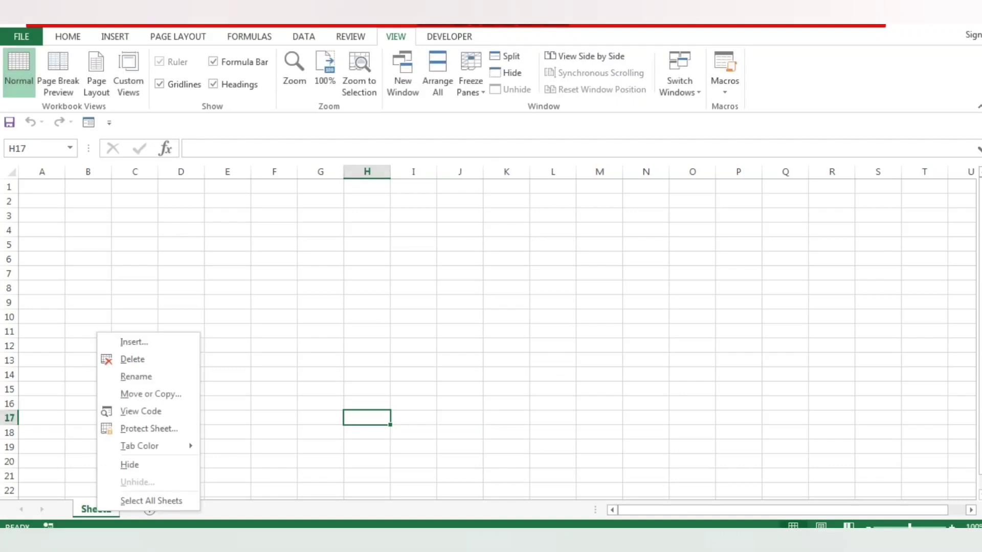
pyautogui.click(136, 376)
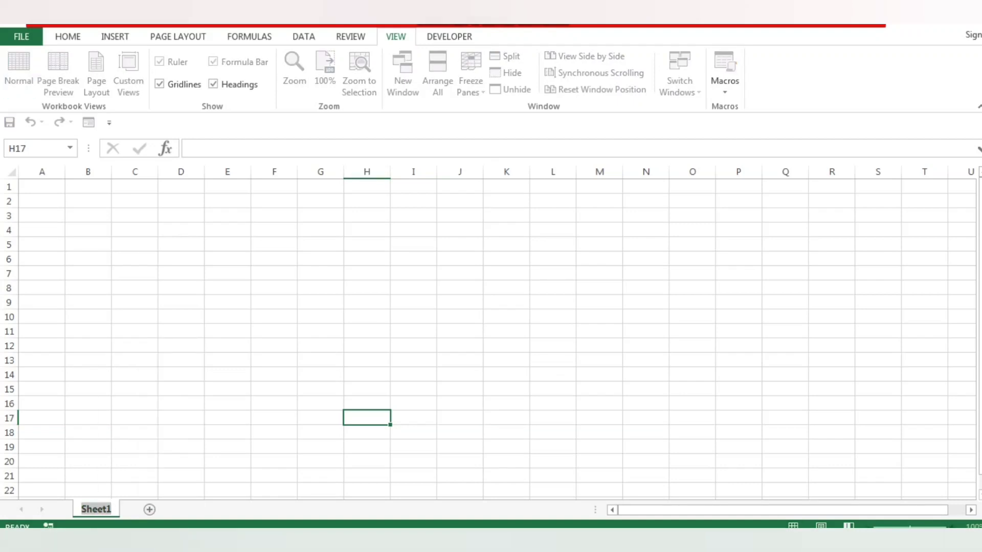
pyautogui.write('D')
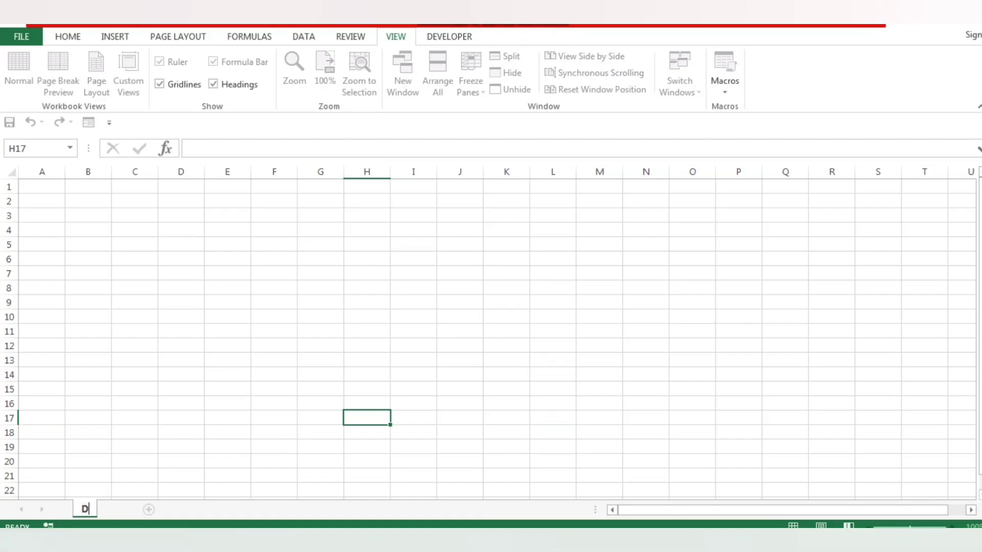
pyautogui.write('ashboard')
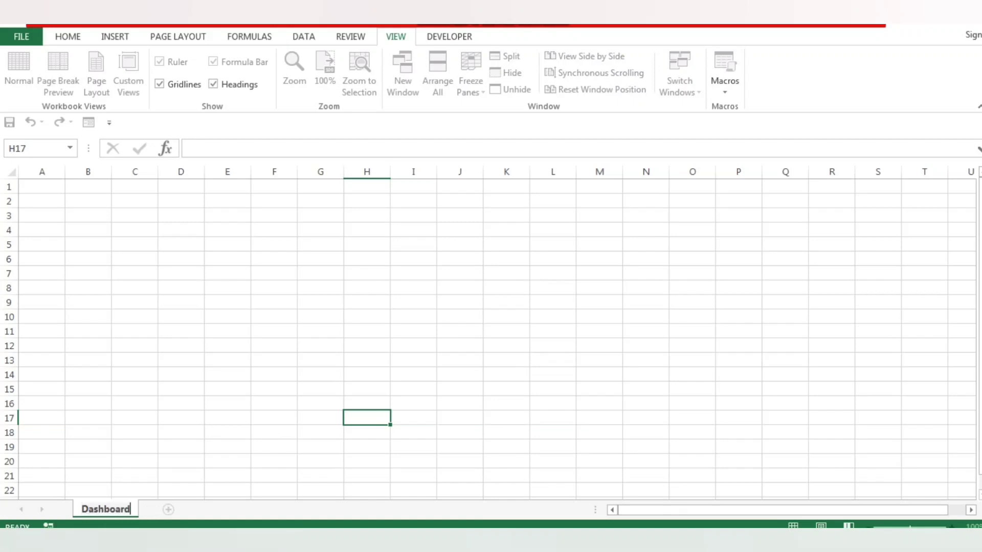
pyautogui.press('Return')
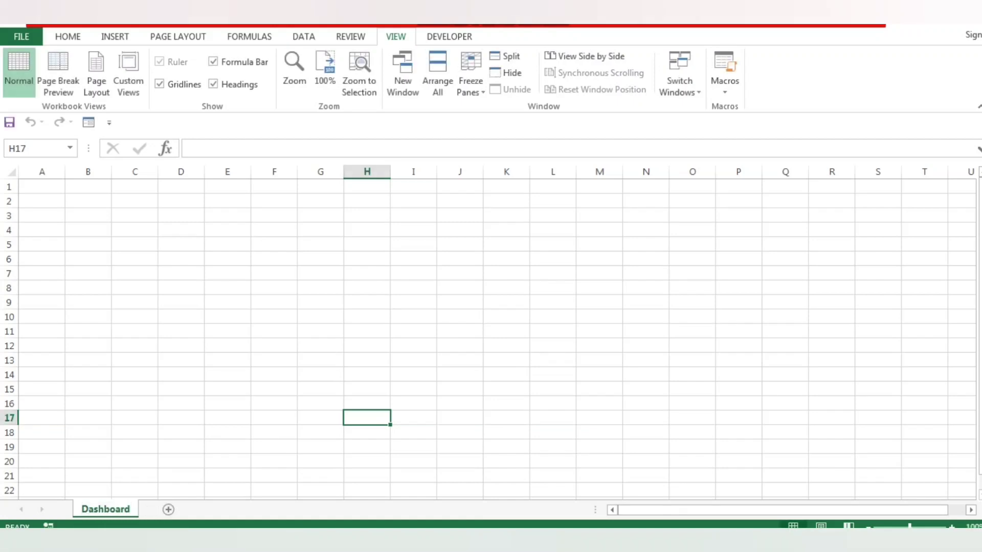
# Return to cell A1 and turn off the gridlines on the Dashboard sheet
pyautogui.click(134, 187)
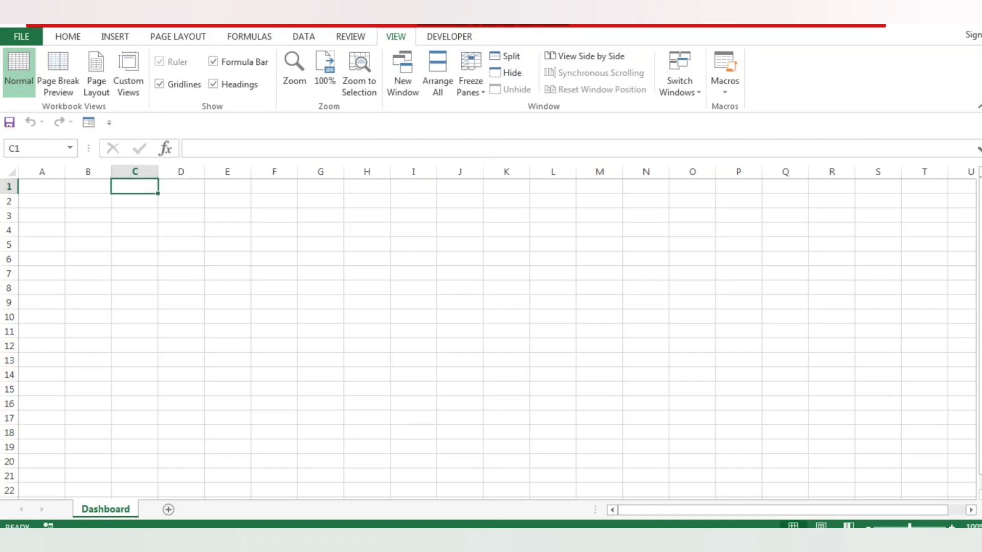
pyautogui.press('Left')
pyautogui.press('Down')
pyautogui.press('Left')
pyautogui.press('Up')
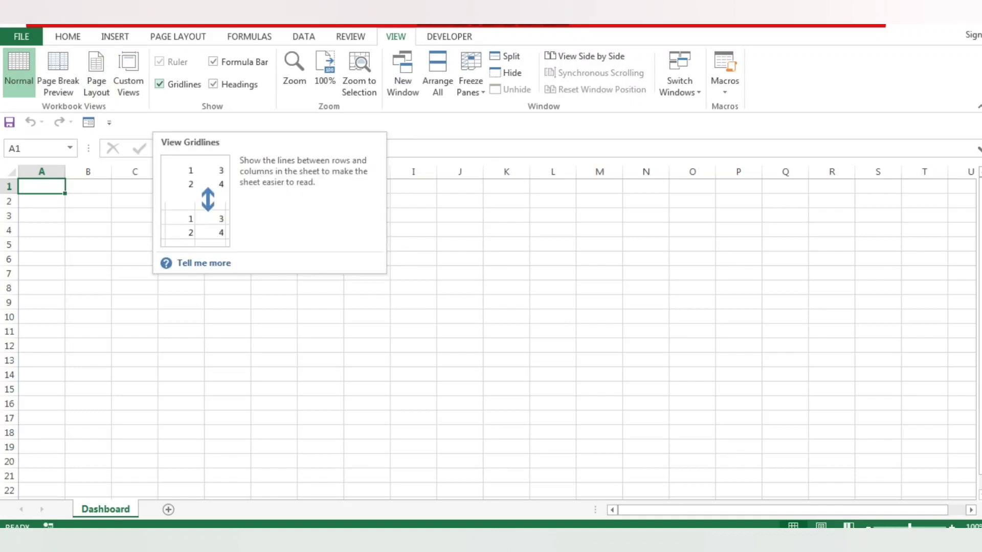
pyautogui.click(159, 83)
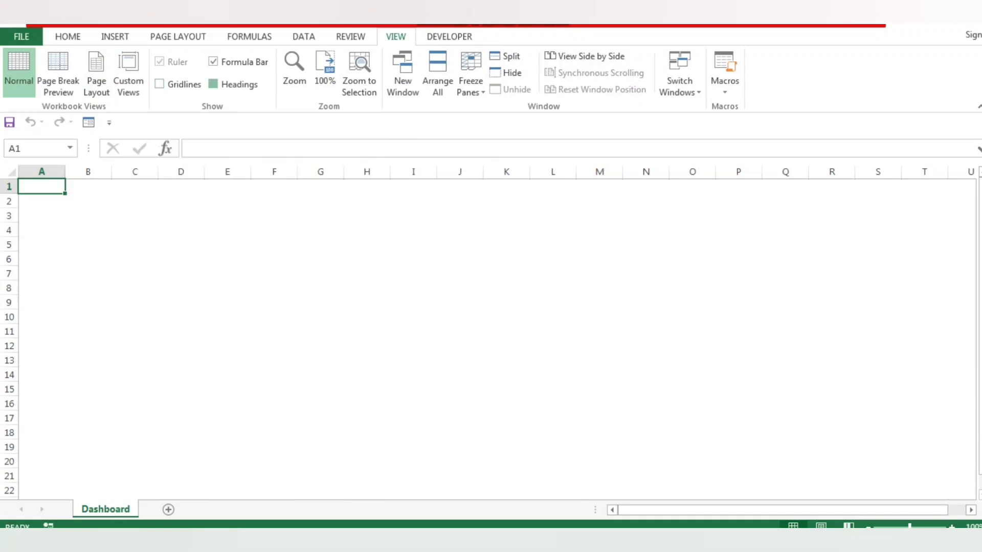
# Toggle the sheet's row and column headings off and back on
pyautogui.click(214, 84)
pyautogui.click(213, 84)
pyautogui.click(213, 84)
pyautogui.click(213, 84)
# Draw a rounded rectangle about 0.69" high and 8.38" wide across columns D to P, rows 1–4, containing the text "Escalation Dashboard - Sept'21"
pyautogui.click(115, 37)
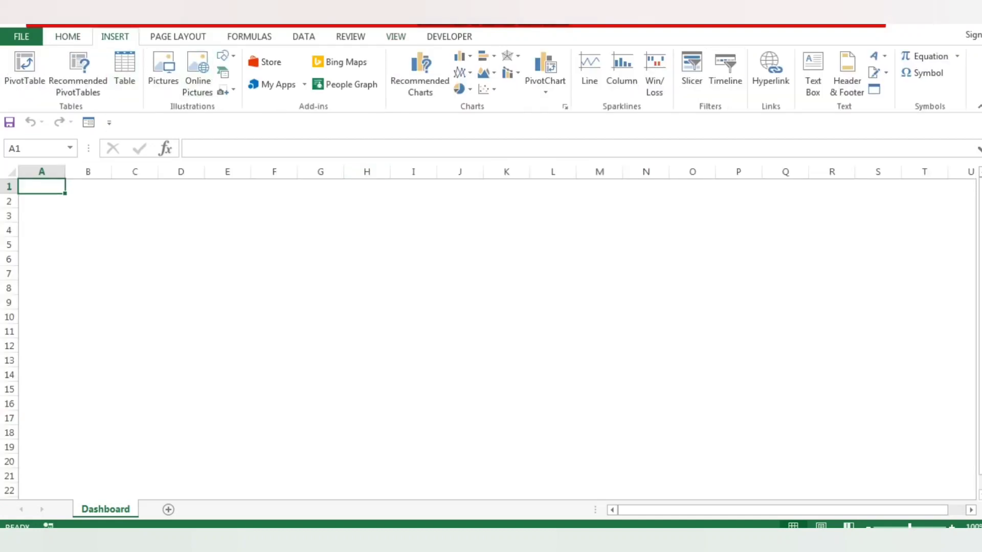
pyautogui.click(225, 56)
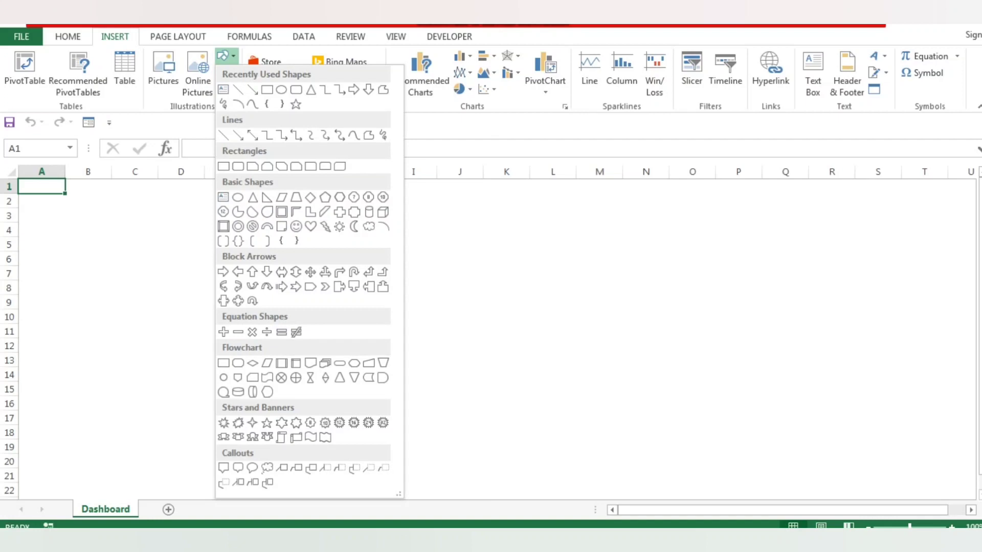
pyautogui.click(296, 90)
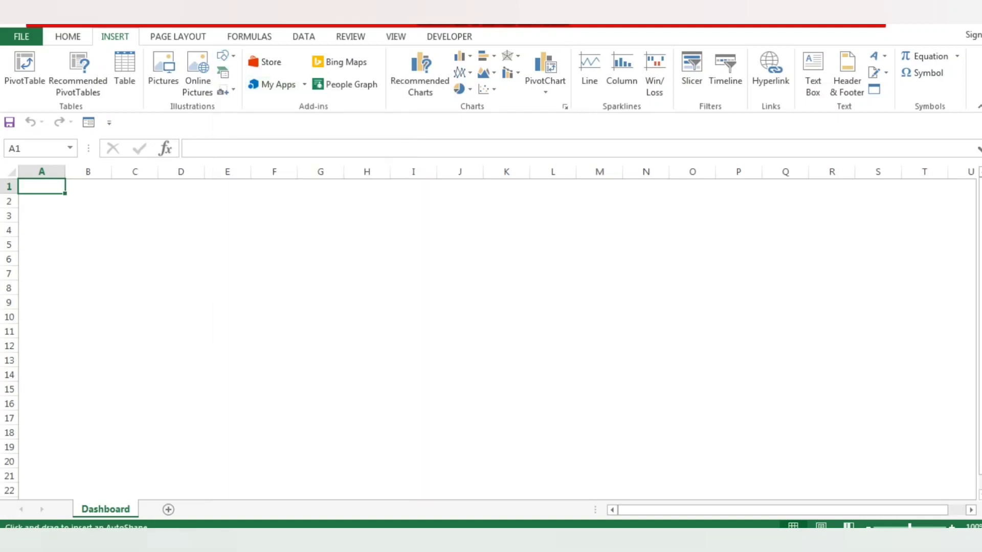
pyautogui.moveTo(176, 188); pyautogui.dragTo(760, 236)
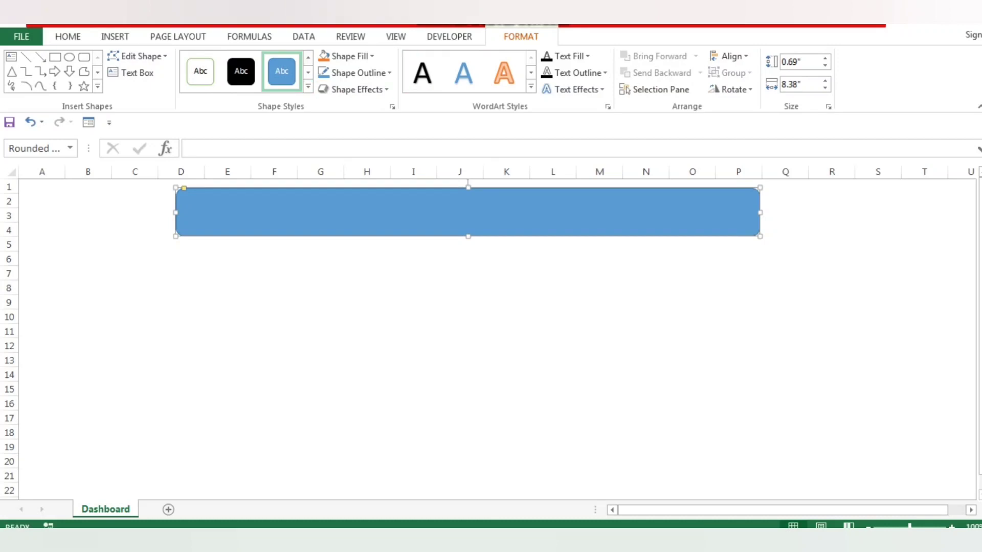
pyautogui.write('Escalation')
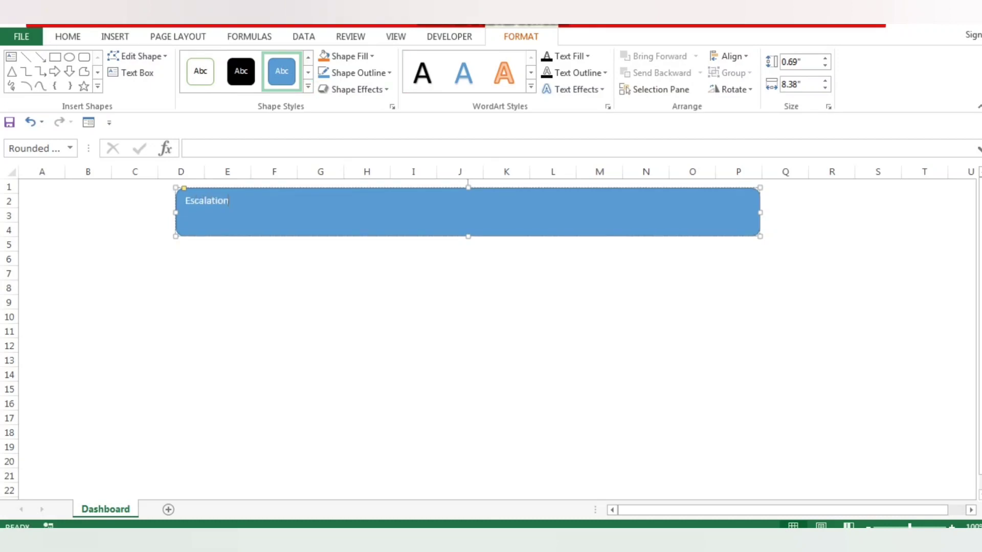
pyautogui.write(" Dashboard - Sept'21")
# Center all of the banner text both horizontally and vertically within the rounded rectangle
pyautogui.hotkey('ctrl', 'a')
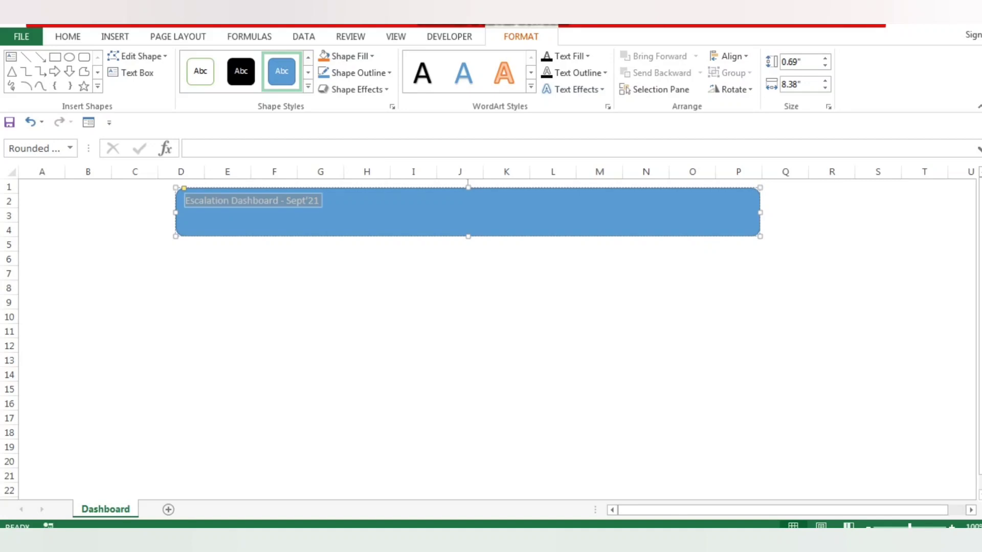
pyautogui.click(67, 36)
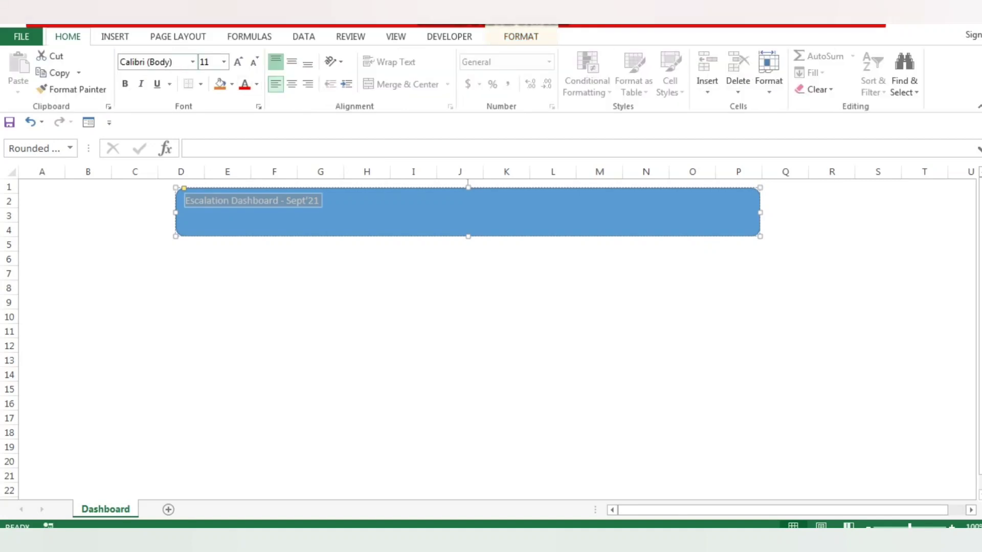
pyautogui.click(291, 85)
pyautogui.click(291, 62)
# Enlarge the banner's title text to font size 28
pyautogui.click(254, 62)
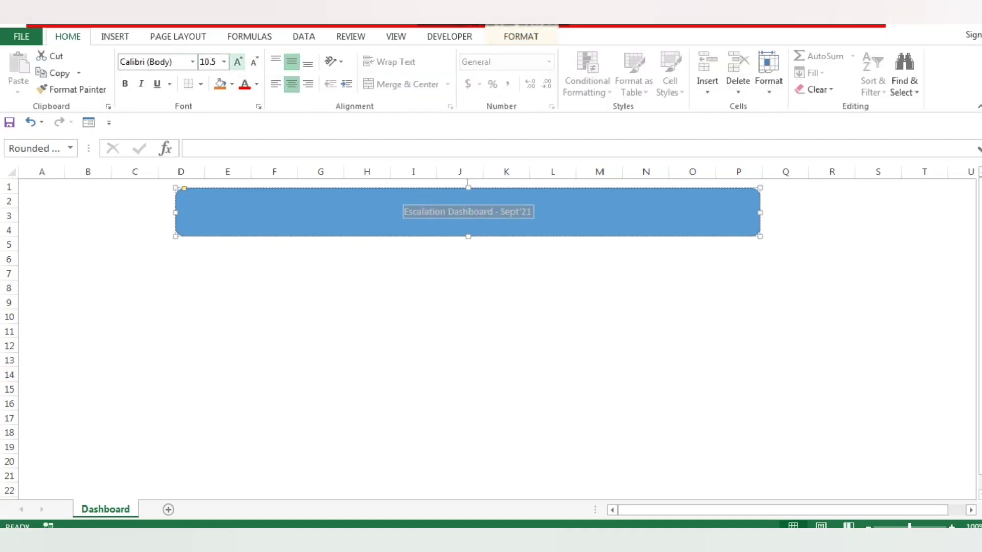
pyautogui.click(238, 61)
pyautogui.click(238, 62)
pyautogui.click(238, 62)
pyautogui.click(238, 62)
pyautogui.click(238, 62)
pyautogui.click(238, 62)
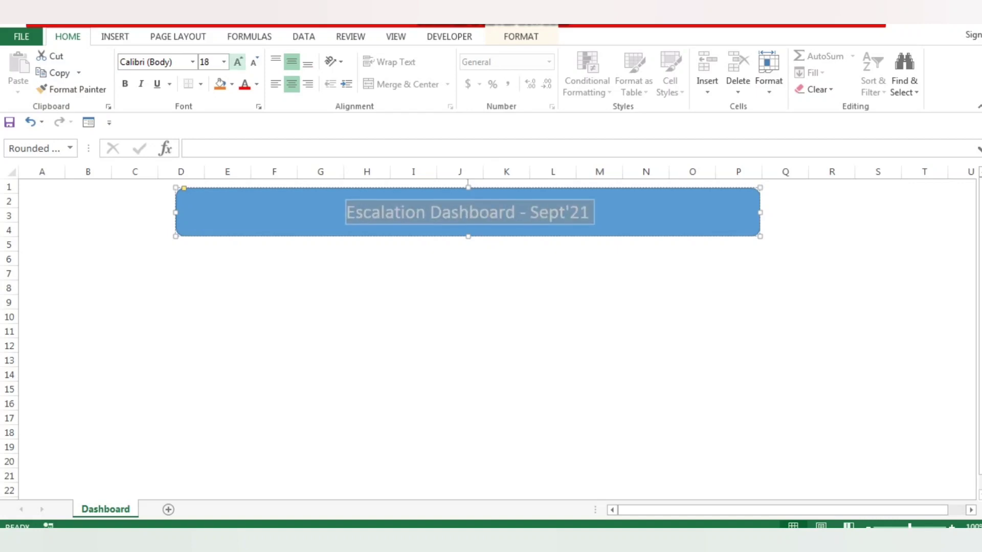
pyautogui.click(238, 62)
pyautogui.click(238, 61)
pyautogui.click(238, 62)
pyautogui.click(238, 62)
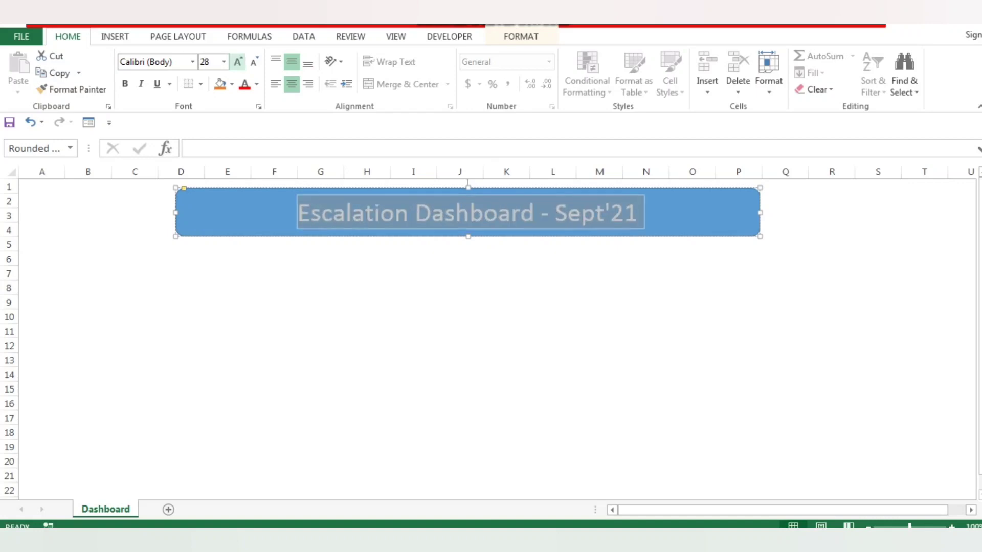
pyautogui.click(115, 36)
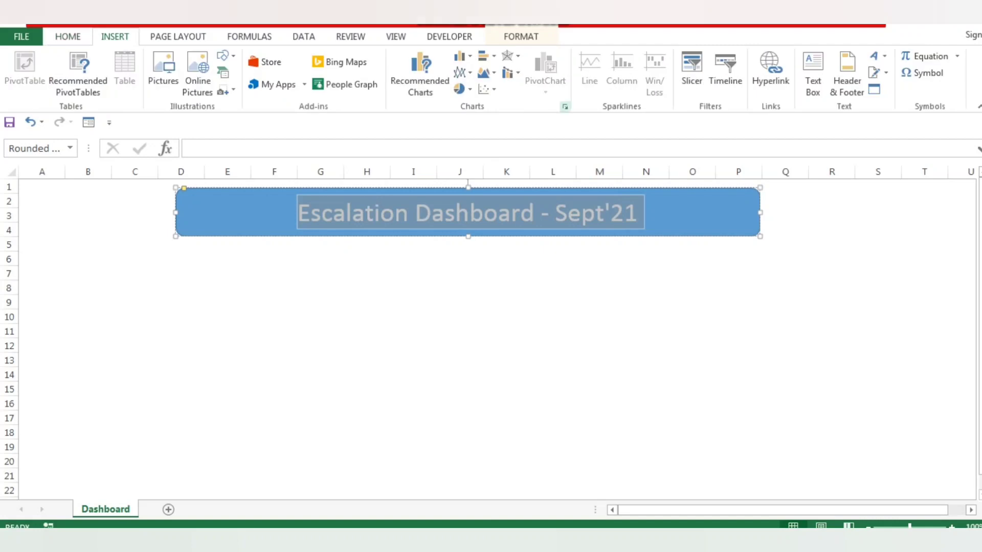
pyautogui.click(225, 56)
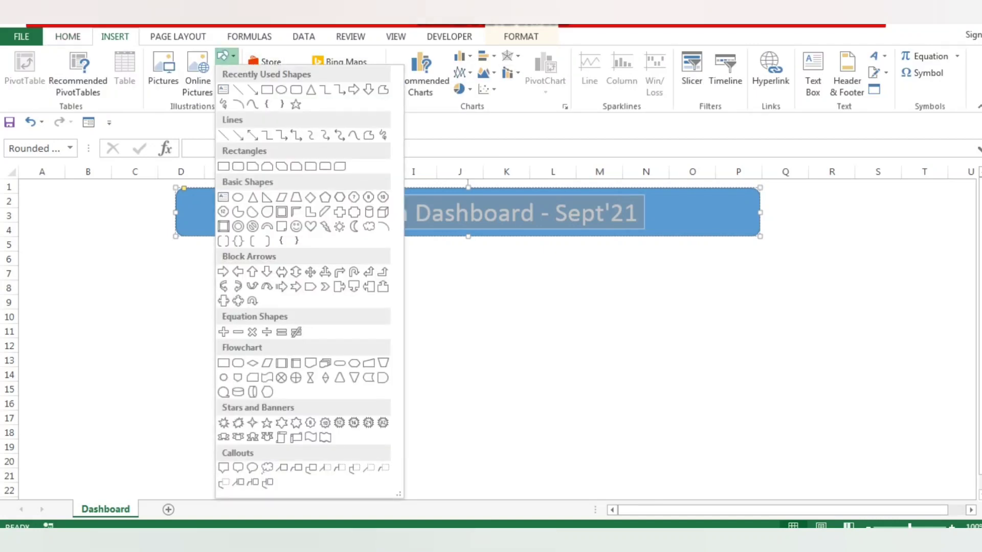
pyautogui.click(178, 36)
pyautogui.click(249, 37)
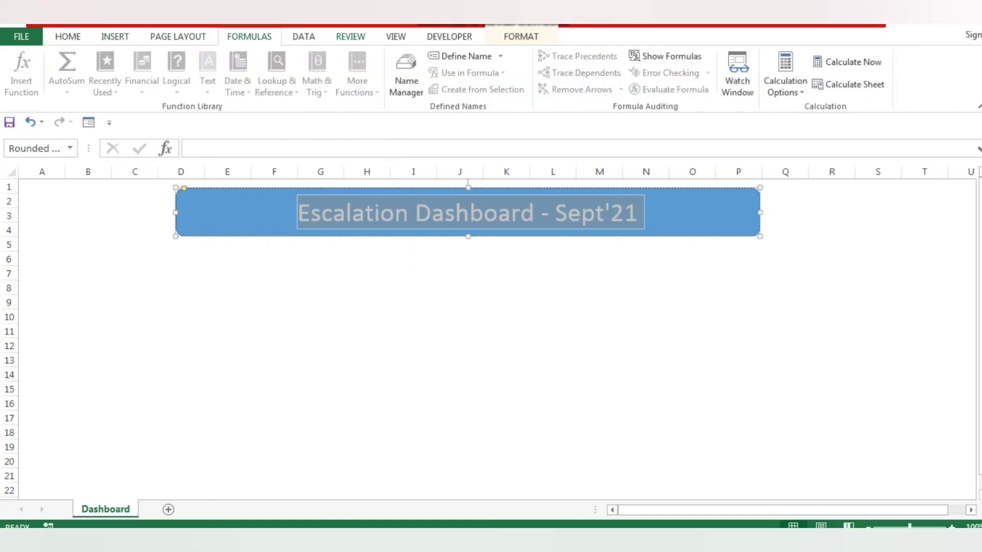
pyautogui.click(350, 37)
pyautogui.click(395, 37)
pyautogui.click(450, 37)
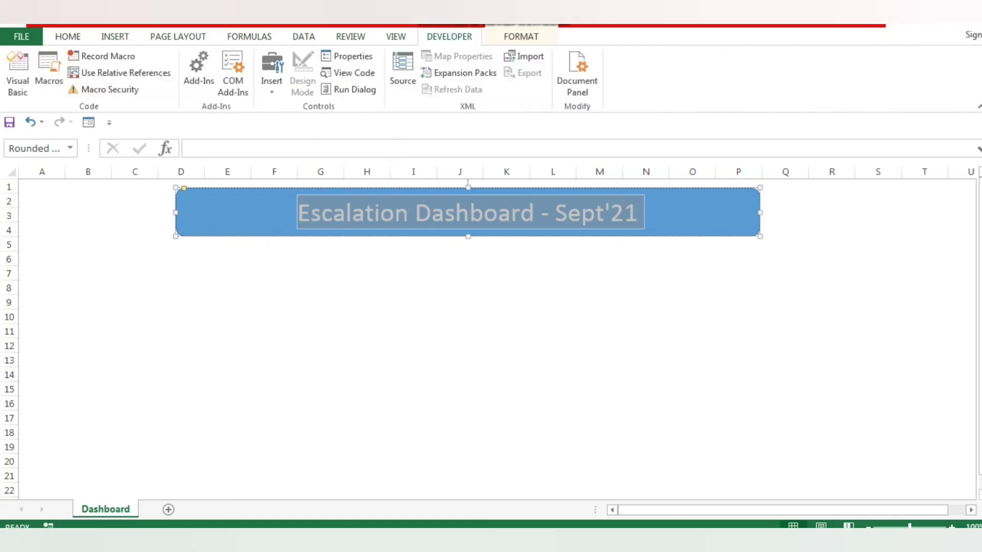
# Apply the orange outlined WordArt style to the banner's title text and deselect the shape
pyautogui.click(521, 37)
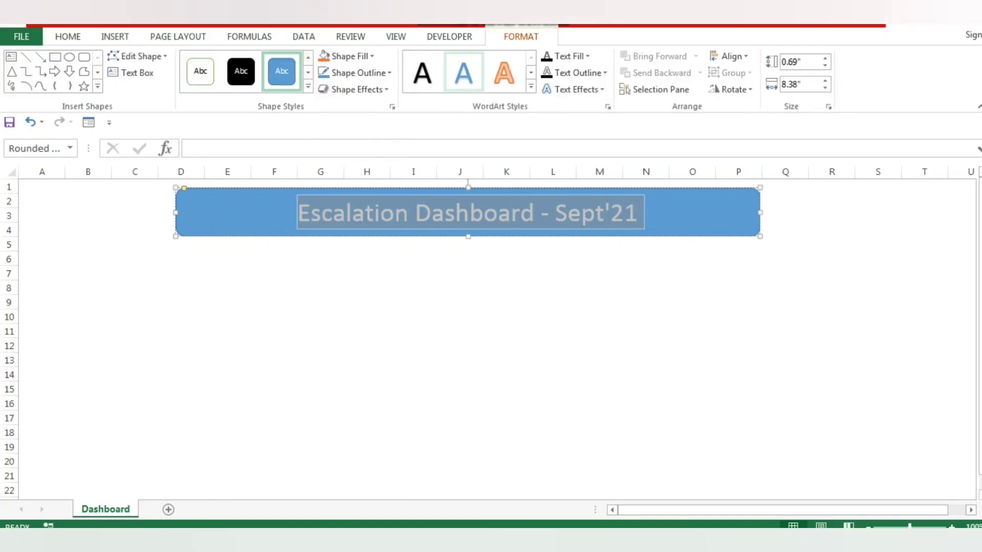
pyautogui.click(505, 72)
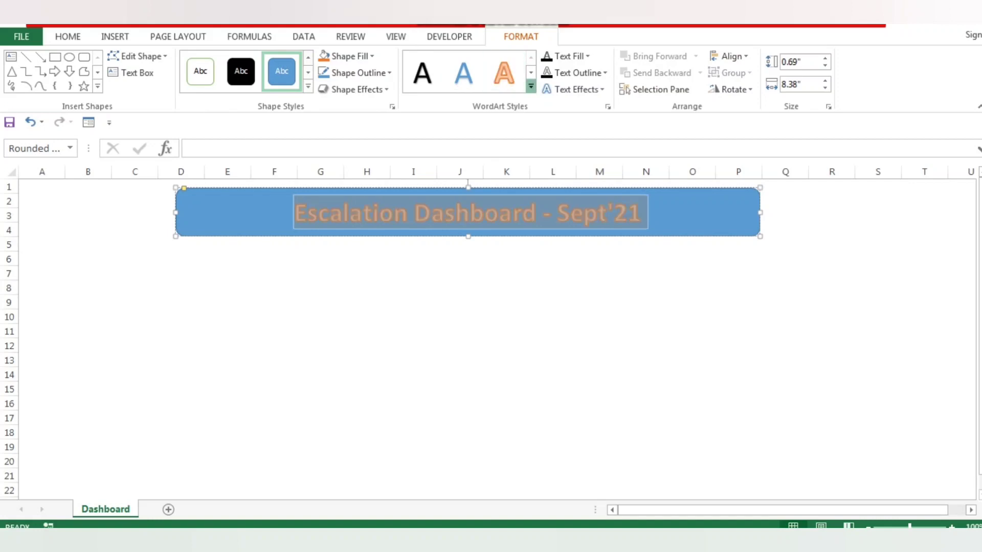
pyautogui.click(531, 87)
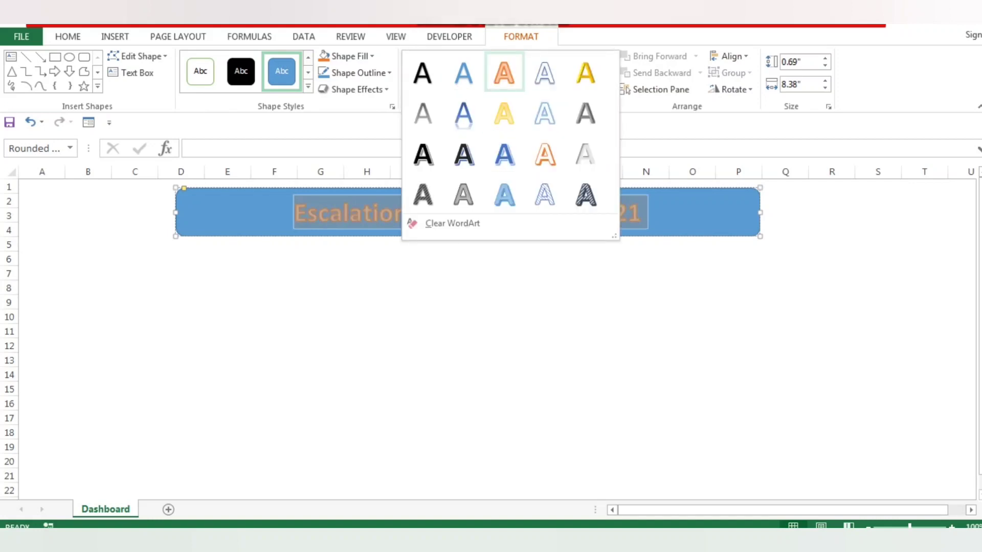
pyautogui.click(505, 72)
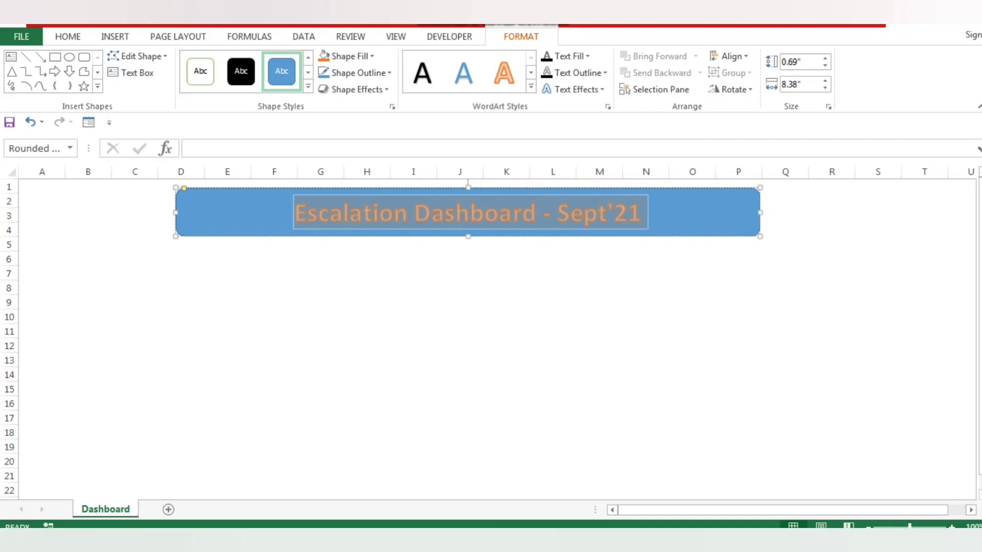
pyautogui.click(68, 37)
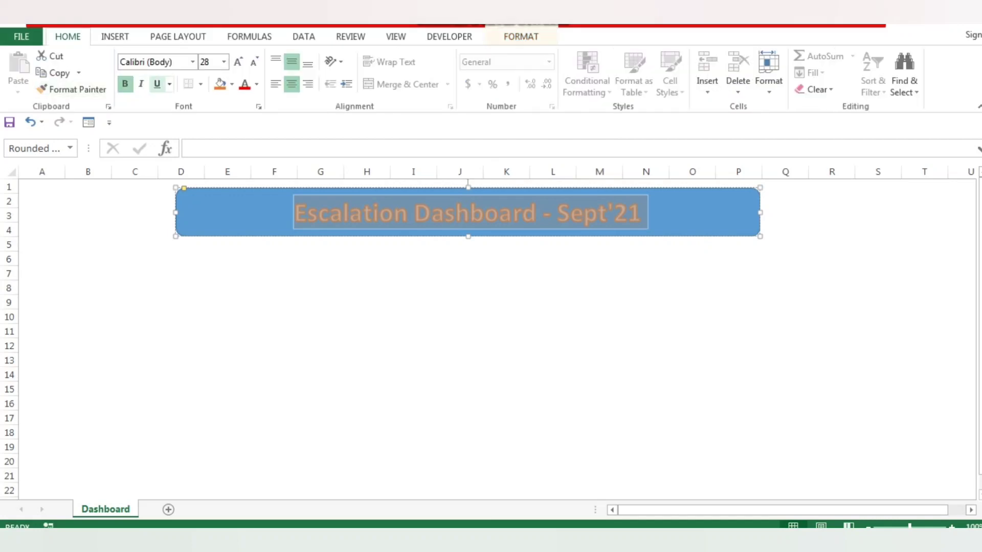
pyautogui.click(367, 288)
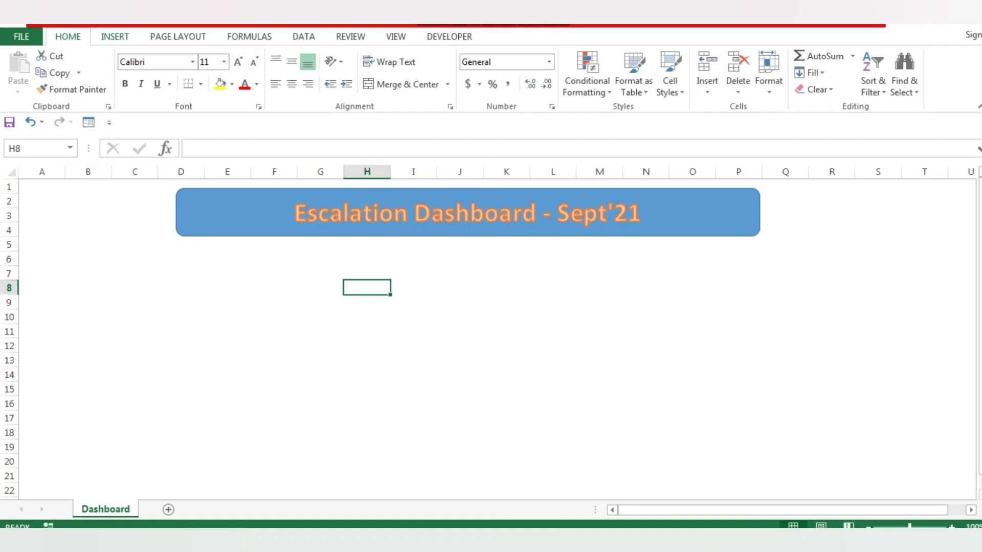
# Draw a rectangle about 0.52" high and 1.31" wide across columns A–C, rows 6–8, below the banner
pyautogui.click(178, 37)
pyautogui.click(115, 37)
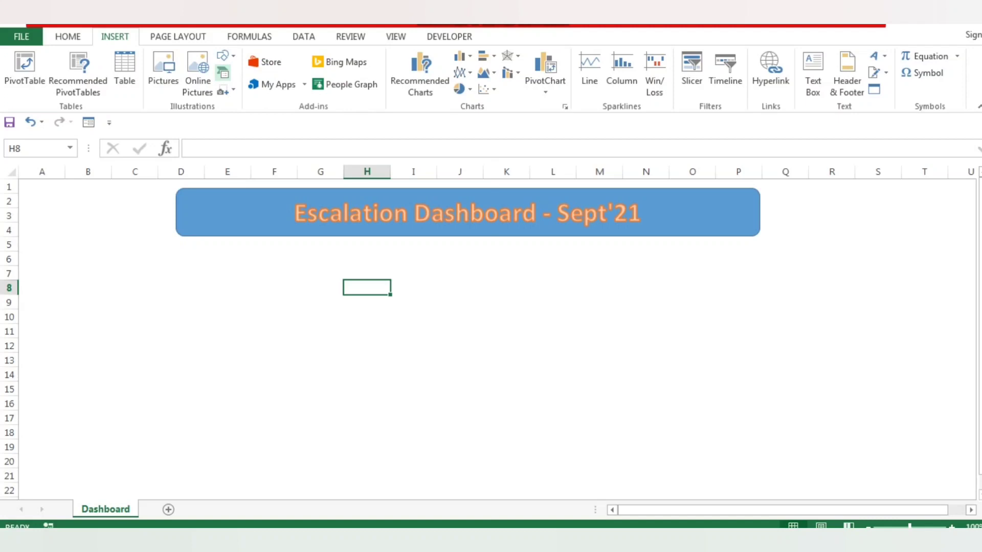
pyautogui.click(223, 73)
pyautogui.press('Escape')
pyautogui.click(222, 55)
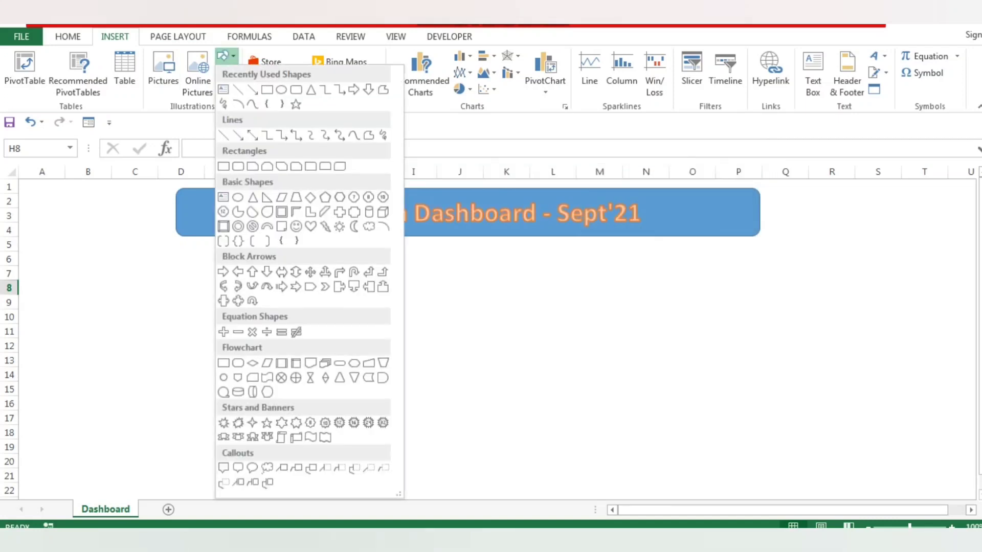
pyautogui.click(271, 91)
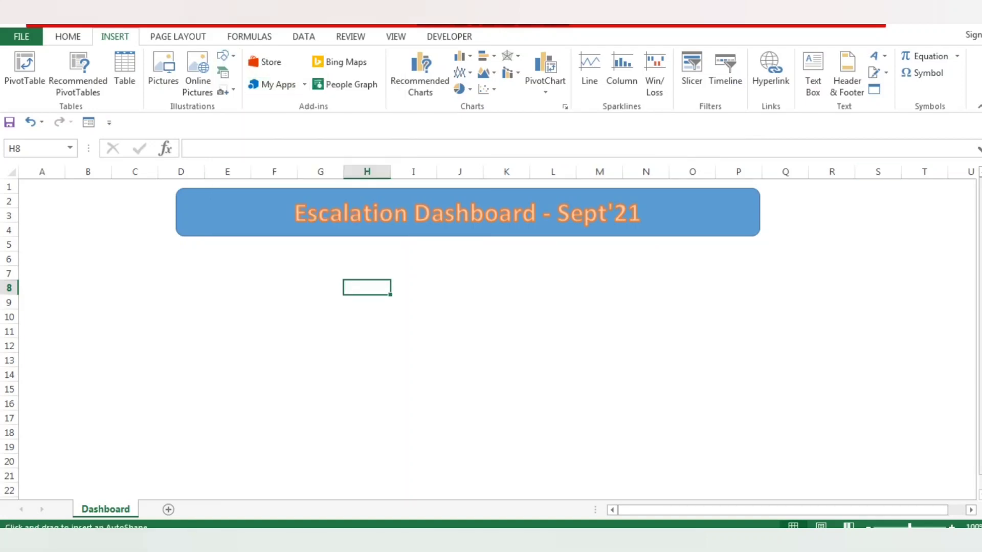
pyautogui.scroll(-1, 491, 336)
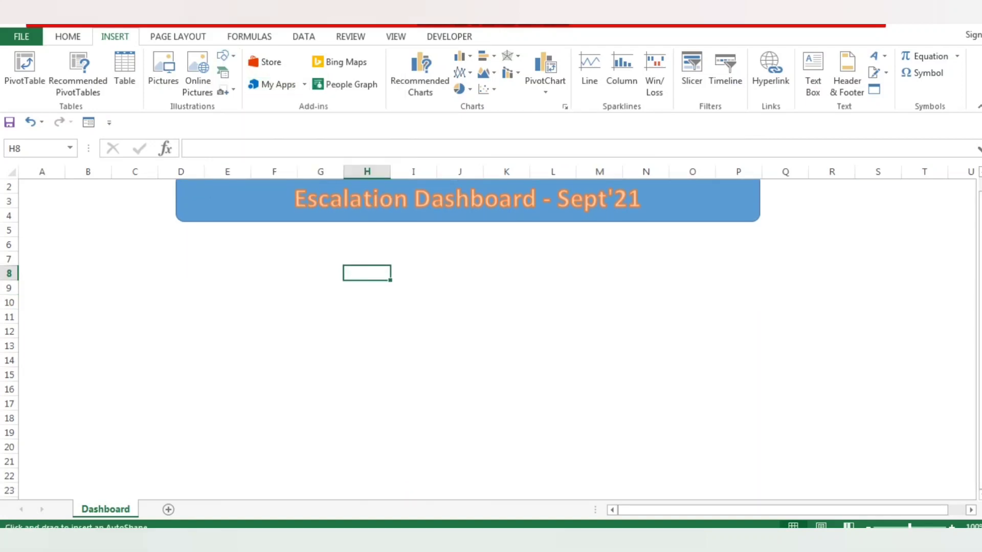
pyautogui.moveTo(58, 242); pyautogui.dragTo(151, 278)
pyautogui.click(274, 245)
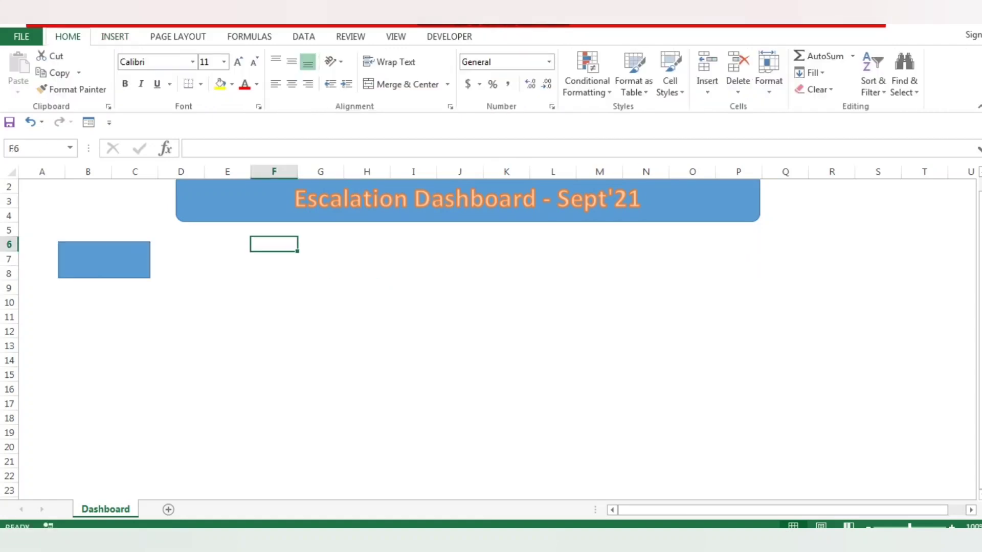
# Copy the small rectangle and place the duplicate beside it across columns G–I, rows 6–8
pyautogui.click(104, 260)
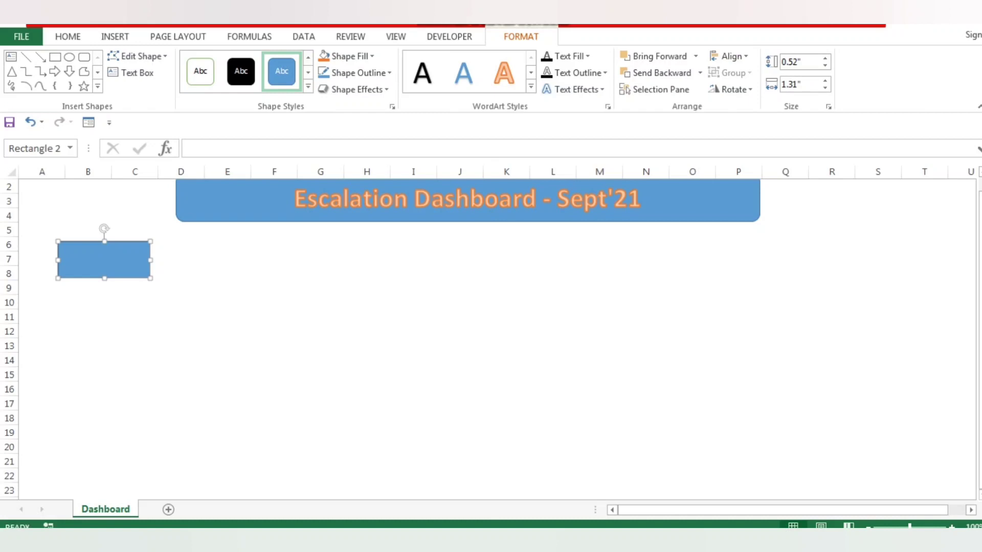
pyautogui.click(367, 259)
pyautogui.hotkey('ctrl', 'v')
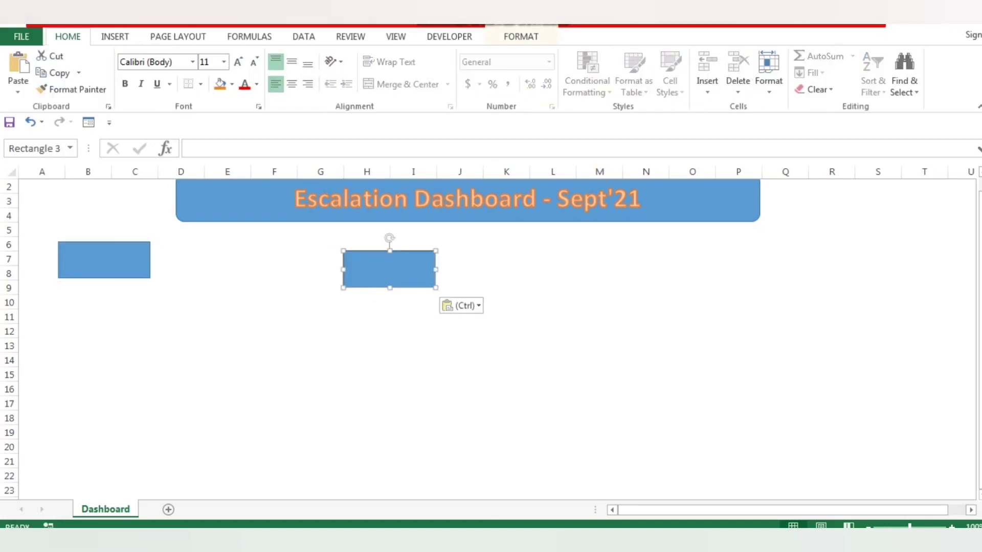
pyautogui.moveTo(390, 270); pyautogui.dragTo(353, 258)
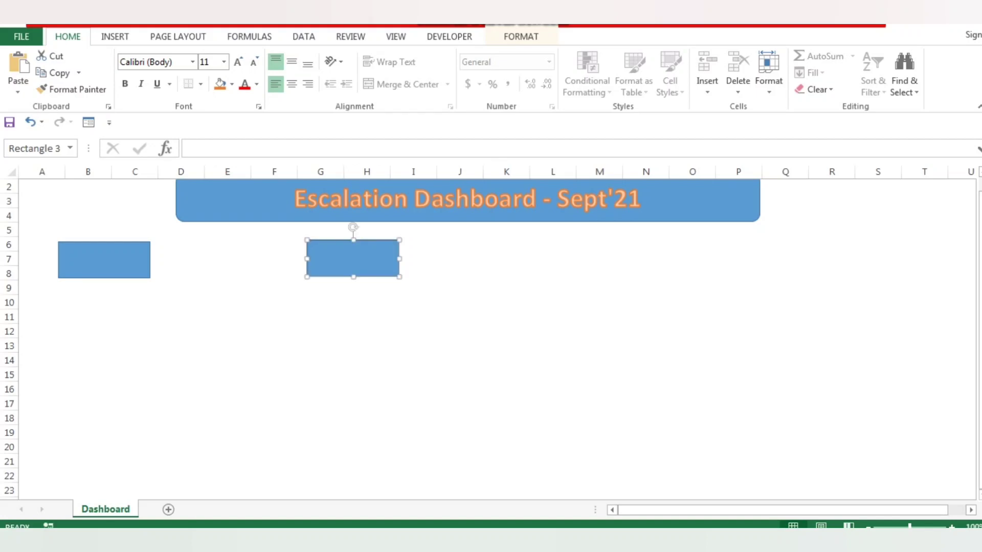
pyautogui.click(104, 260)
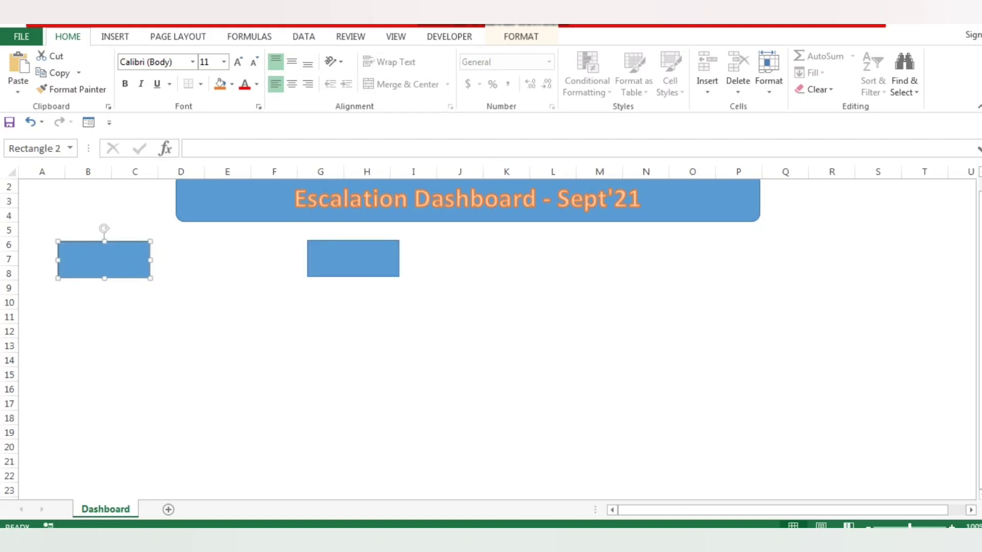
pyautogui.click(353, 258)
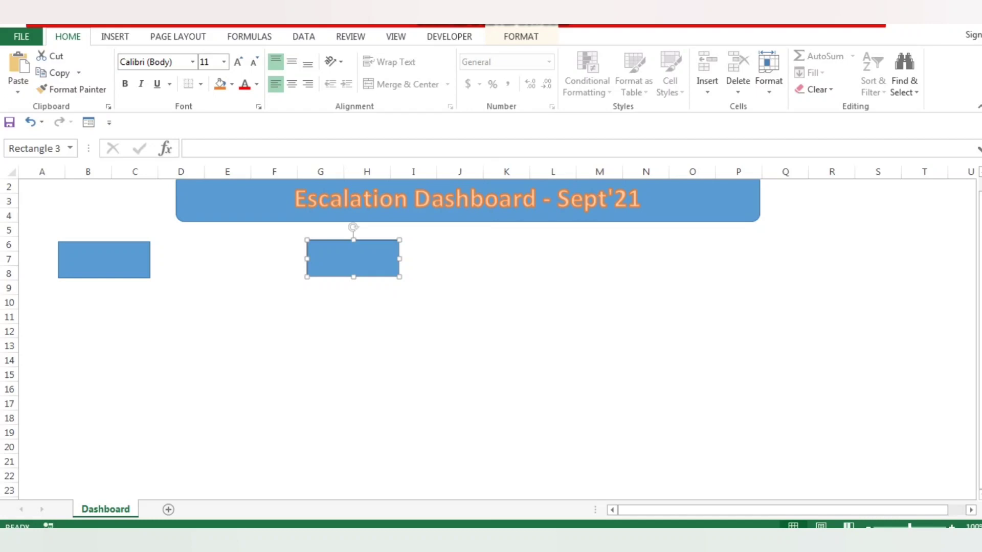
pyautogui.click(104, 260)
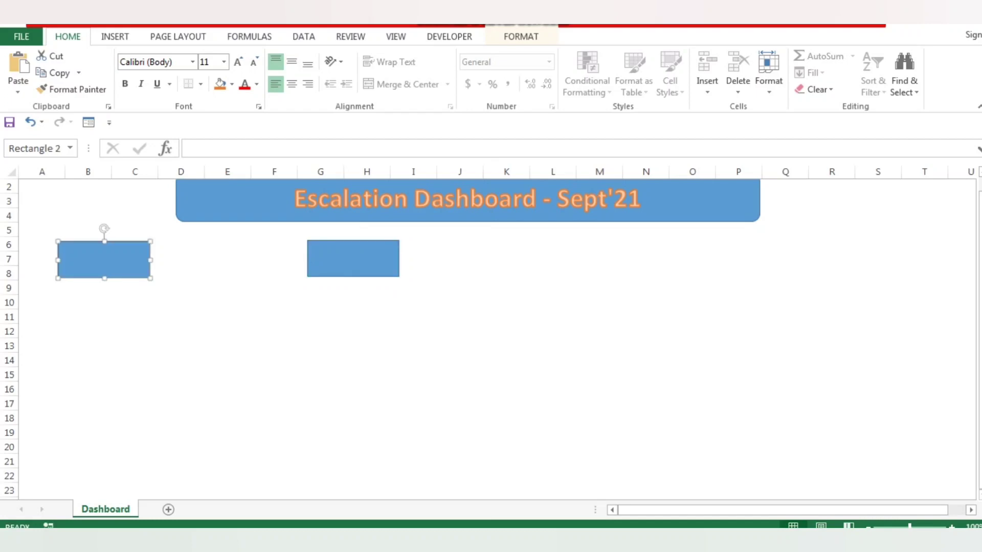
pyautogui.click(353, 259)
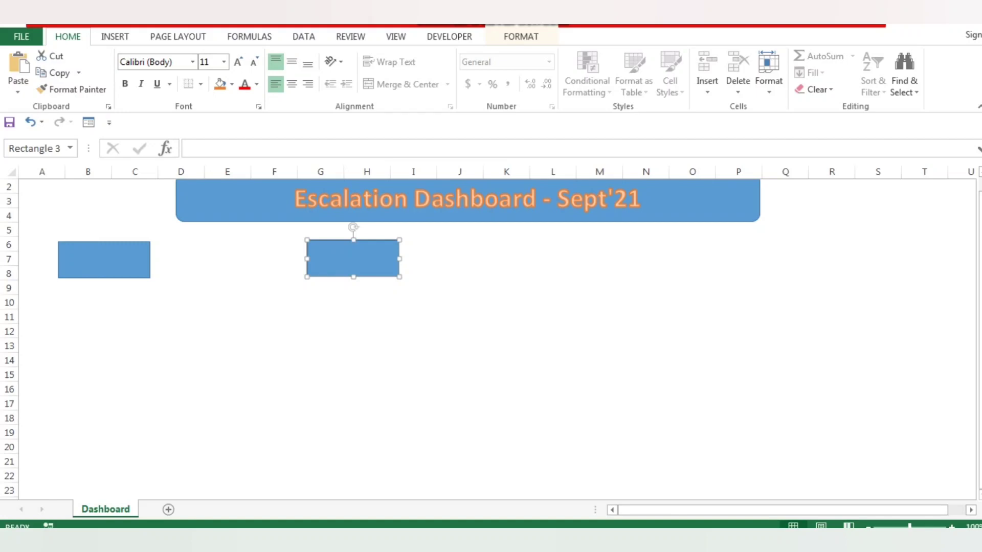
# Paste another rectangle, enlarge it across columns B–G, rows 11–20, and place a duplicate over columns K–P
pyautogui.click(135, 346)
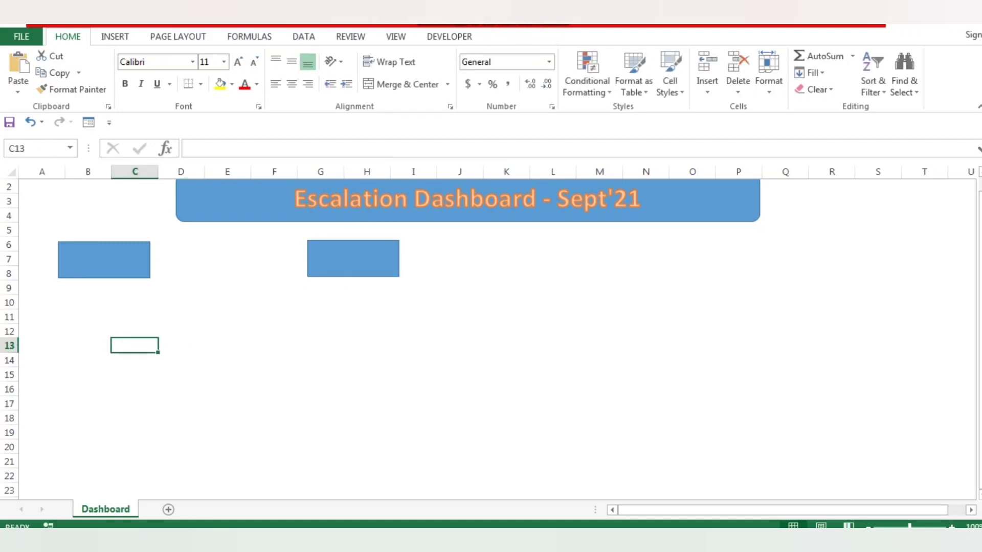
pyautogui.hotkey('ctrl', 'v')
pyautogui.moveTo(154, 355); pyautogui.dragTo(313, 453)
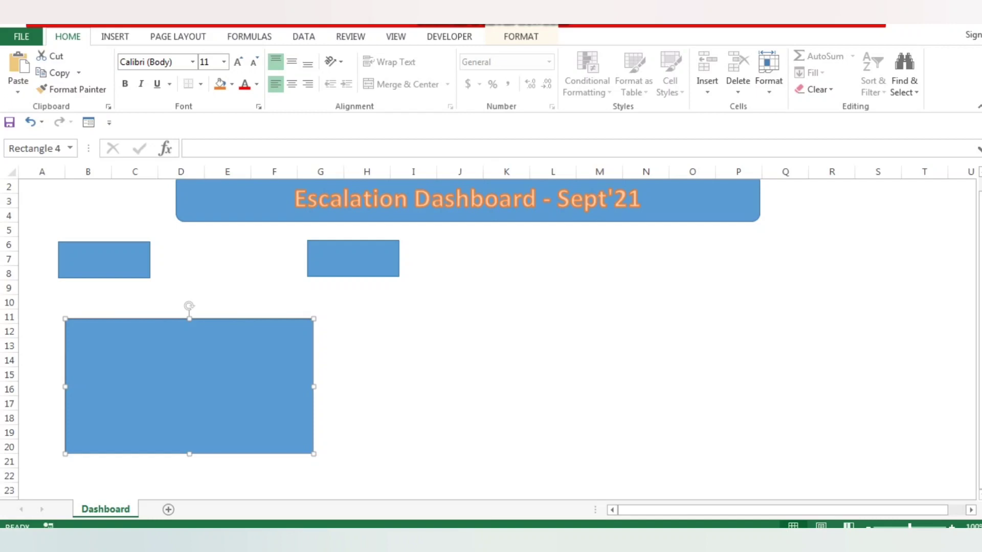
pyautogui.hotkey('ctrl', 'd')
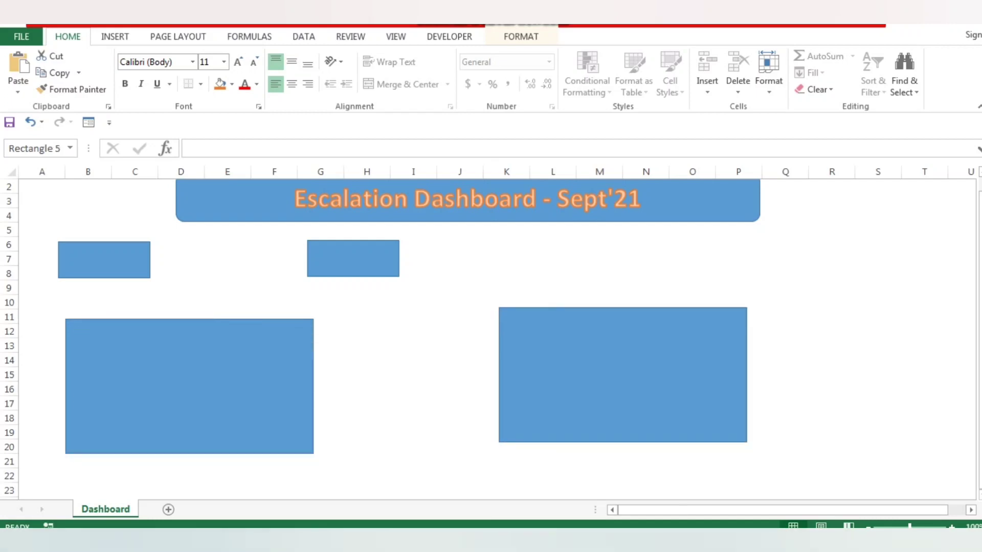
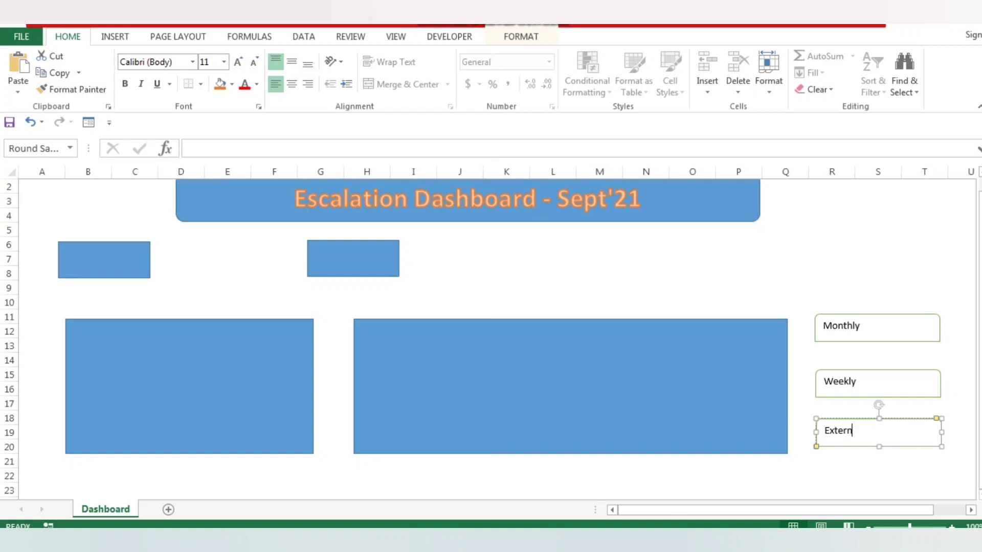
# Complete the text of the box below Weekly as "External/Internal"
pyautogui.write('C')
pyautogui.press('BackSpace')
pyautogui.write('Internal')
pyautogui.click(925, 288)
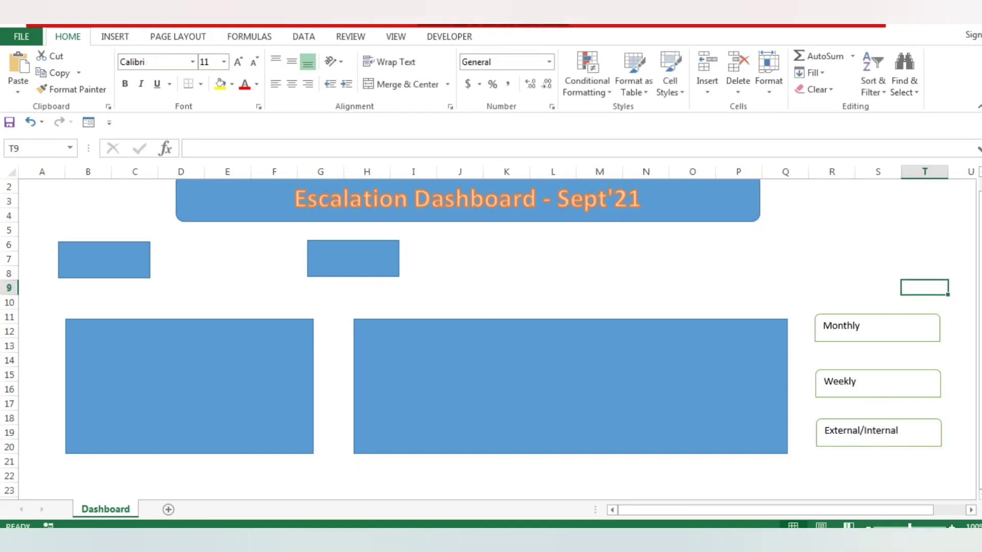
# Duplicate the External/Internal box directly below it and replace the copy's text with "Team Lead Wise"
pyautogui.click(878, 433)
pyautogui.moveTo(878, 432); pyautogui.dragTo(878, 480)
pyautogui.click(876, 476)
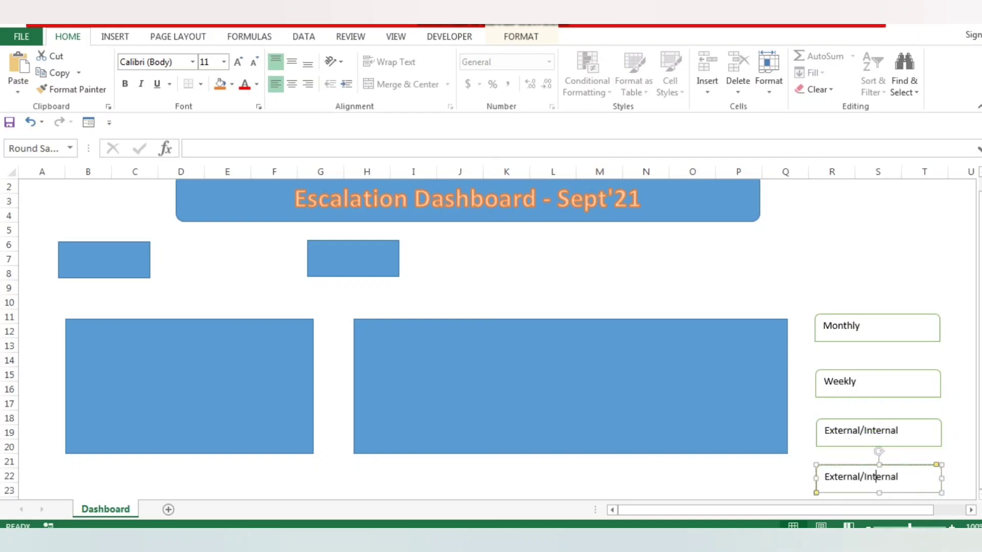
pyautogui.hotkey('ctrl', 'a')
pyautogui.write('Team L')
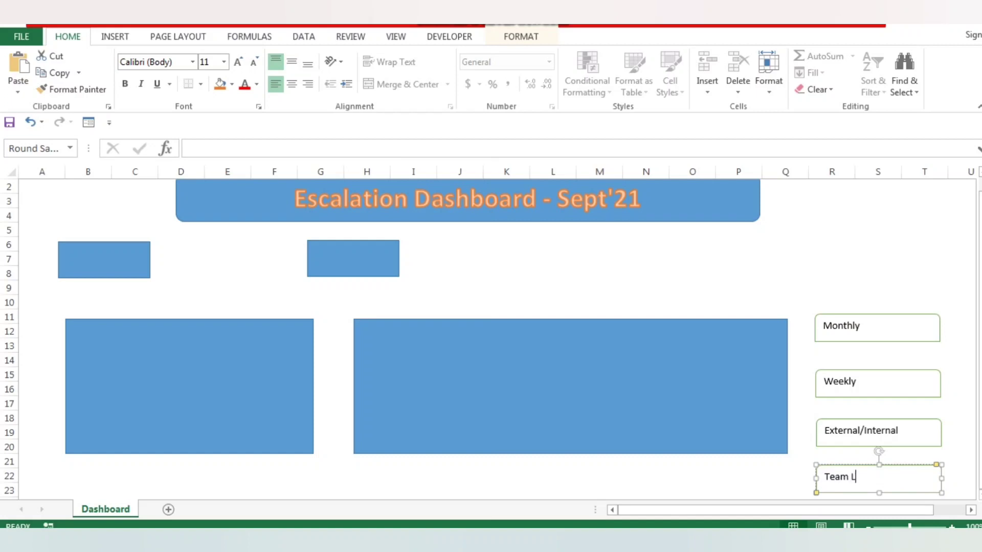
pyautogui.write('ead Wise')
pyautogui.click(506, 274)
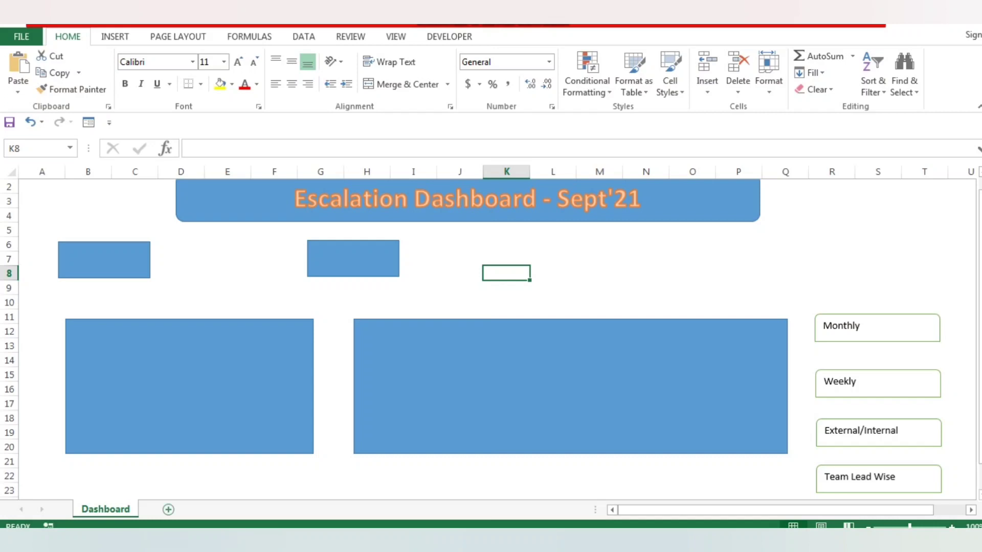
# Add a new worksheet after Dashboard and name it "Raw"
pyautogui.click(168, 509)
pyautogui.click(105, 510)
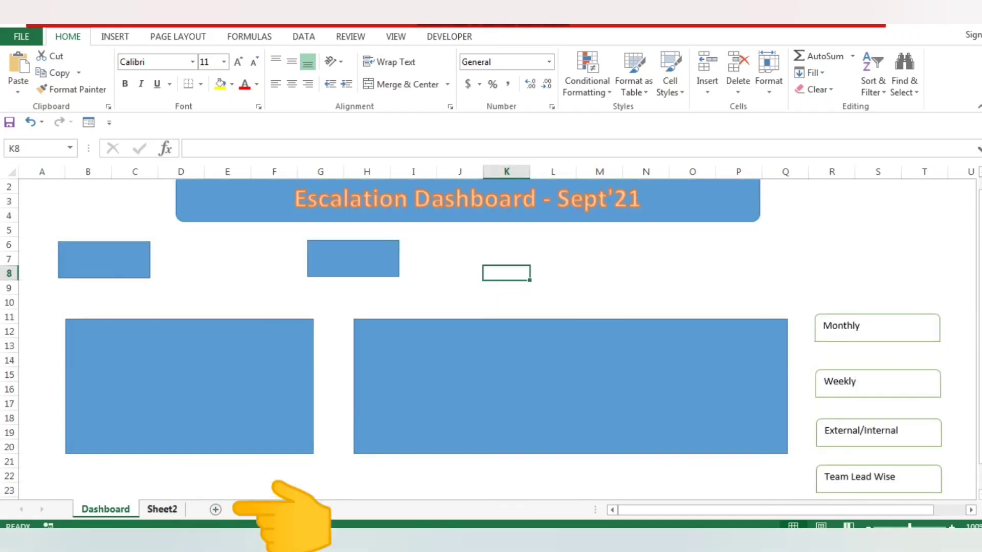
pyautogui.click(162, 509)
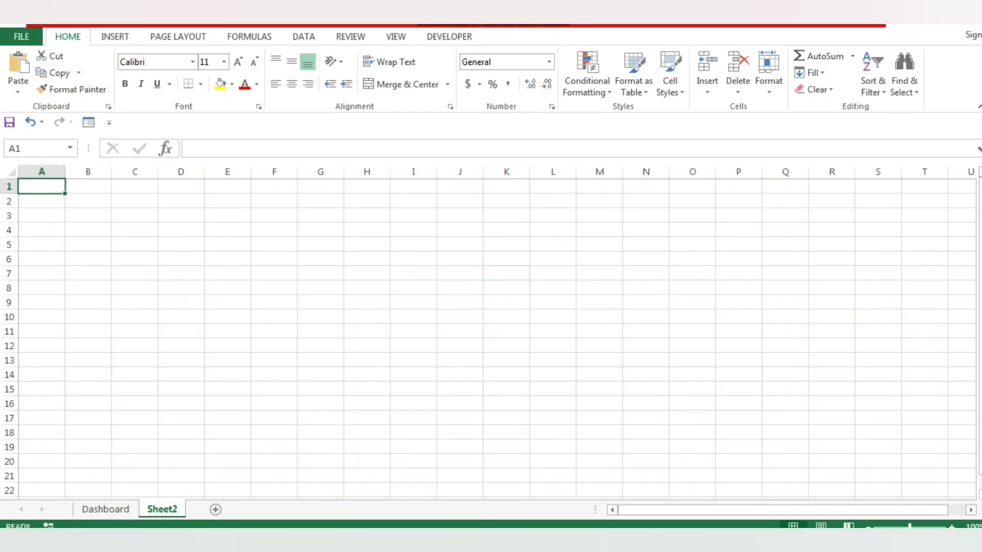
pyautogui.click(320, 432)
pyautogui.doubleClick(162, 510)
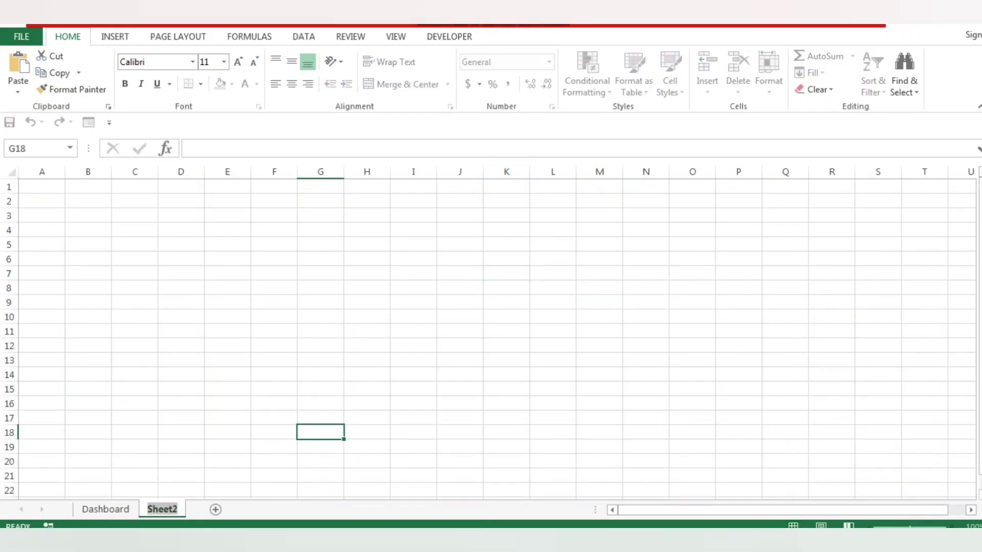
pyautogui.write('Raw')
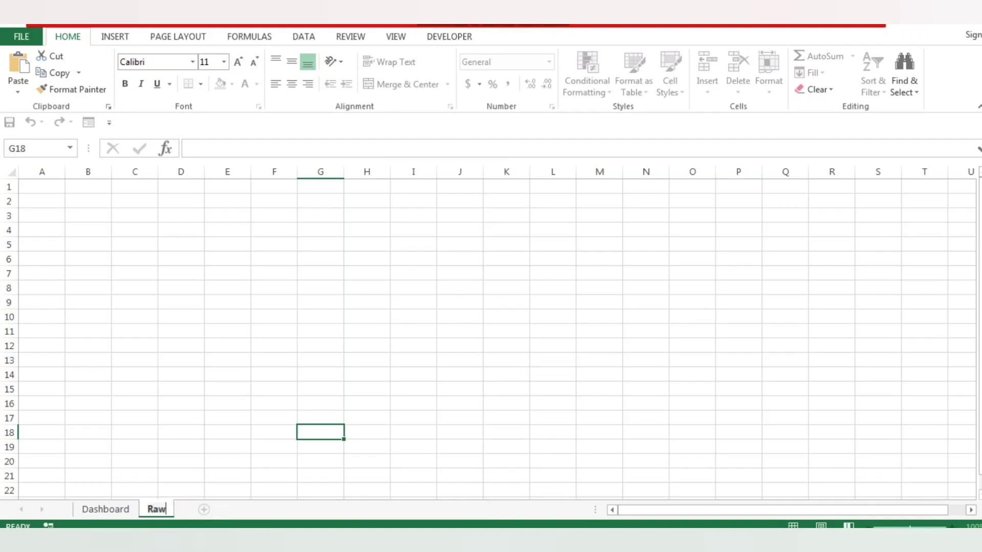
pyautogui.click(274, 389)
# Enter the column headers "Count" in A1 and "Internal/External" in B1 of the Raw sheet
pyautogui.click(42, 187)
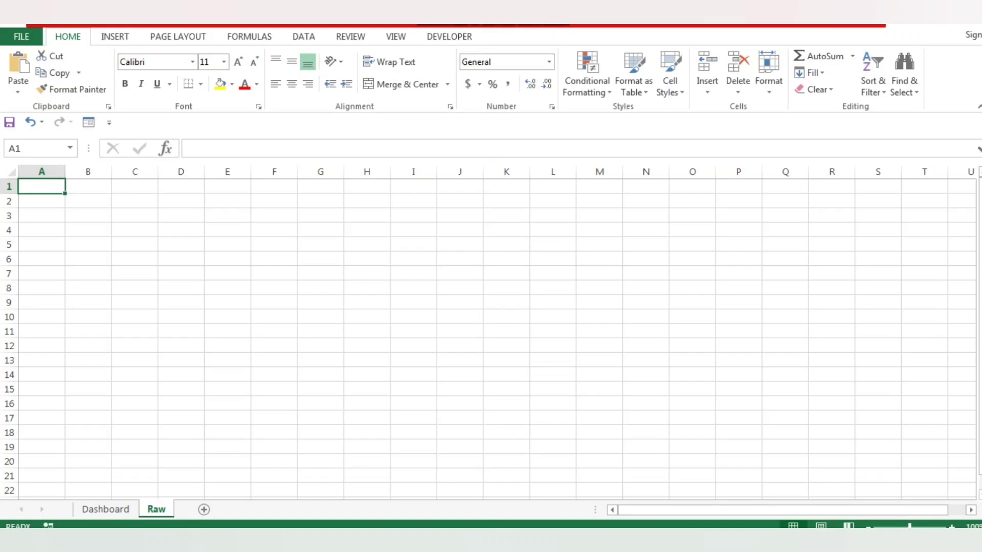
pyautogui.write('Count')
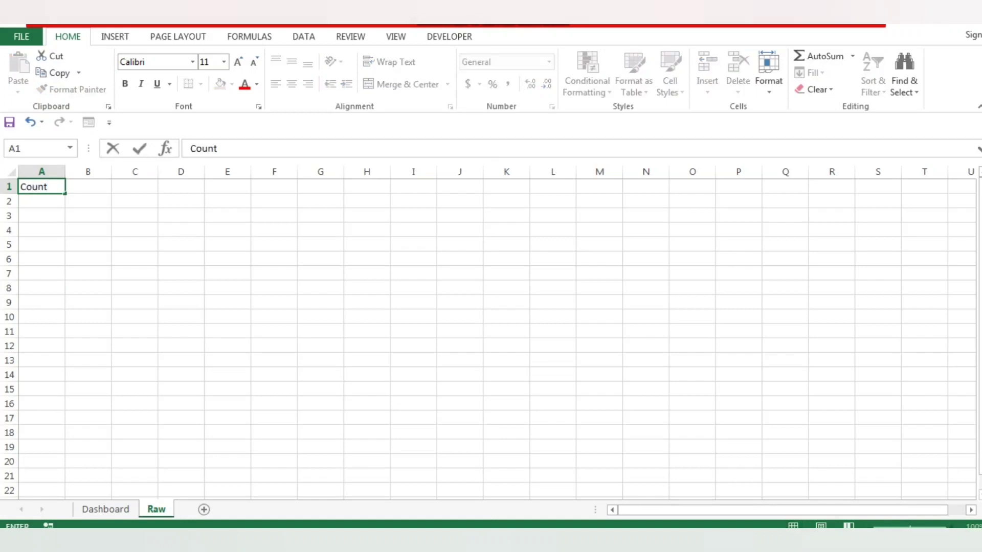
pyautogui.press('Tab')
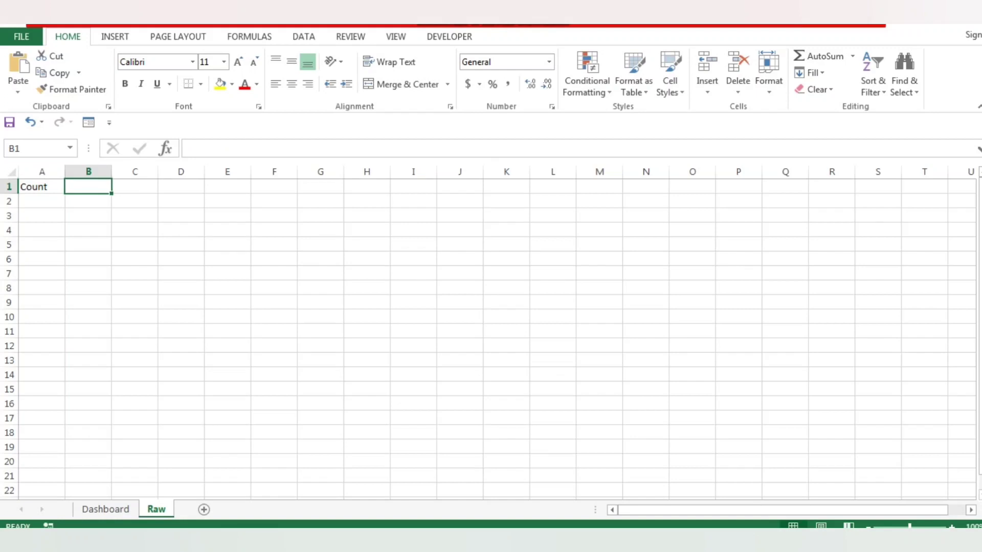
pyautogui.write('Internal')
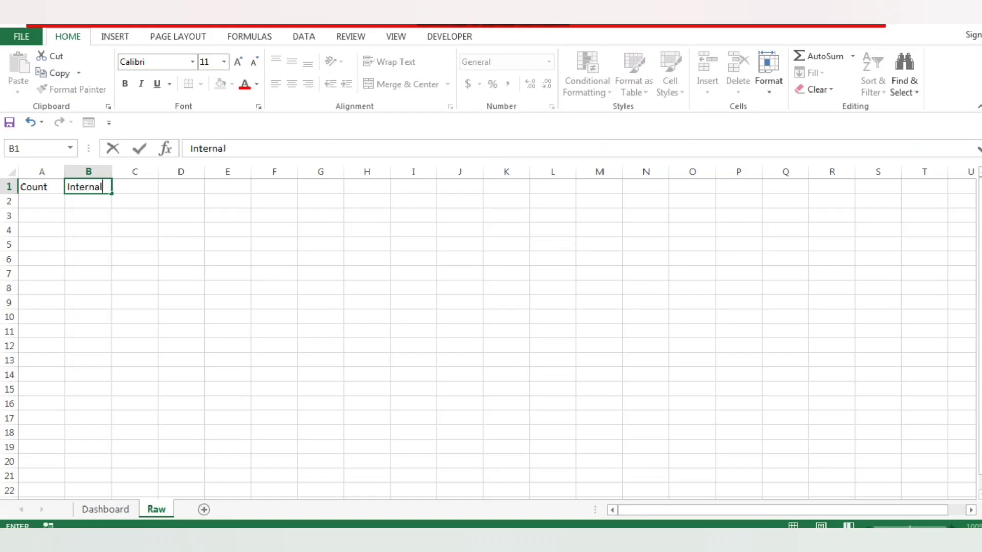
pyautogui.write('/Externa')
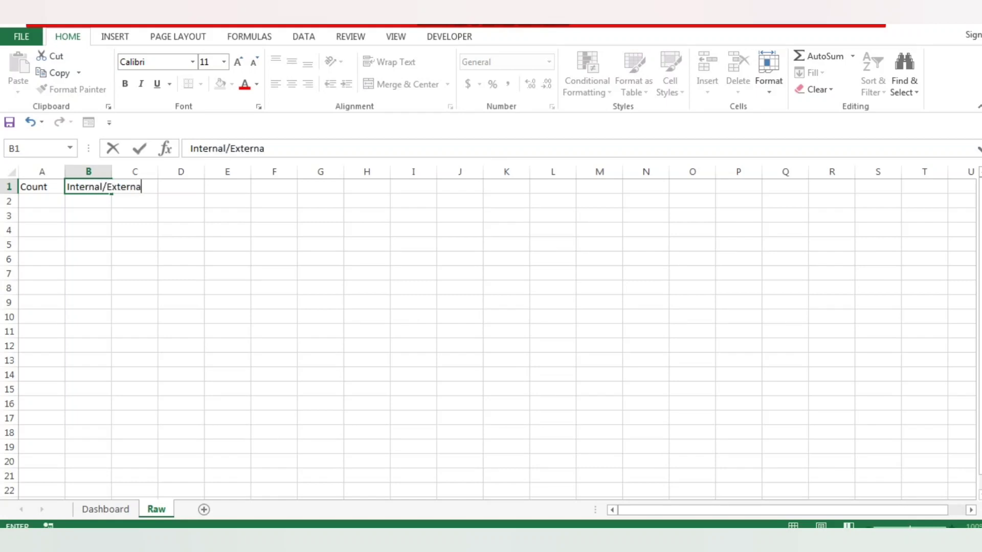
pyautogui.write('l')
pyautogui.press('Tab')
pyautogui.press('Left')
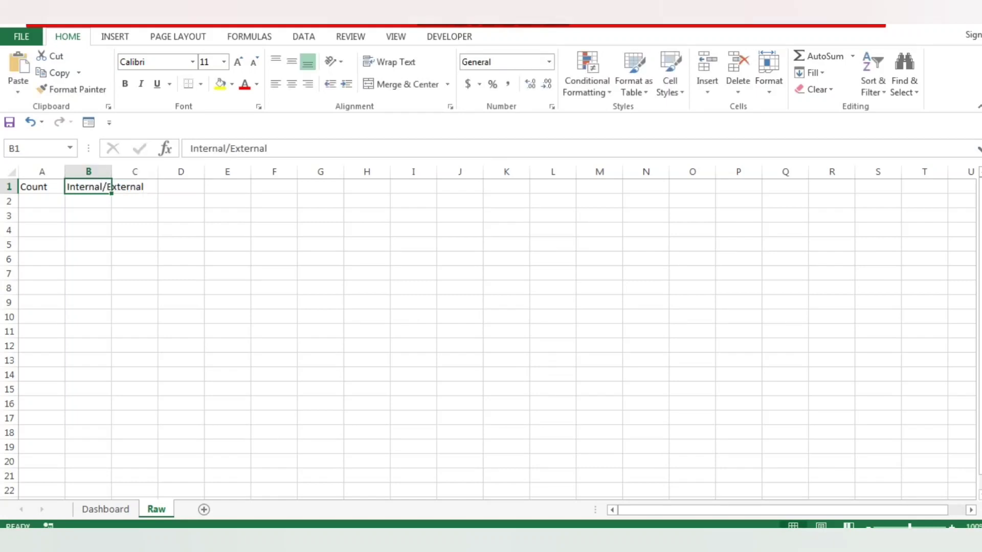
pyautogui.press('Right')
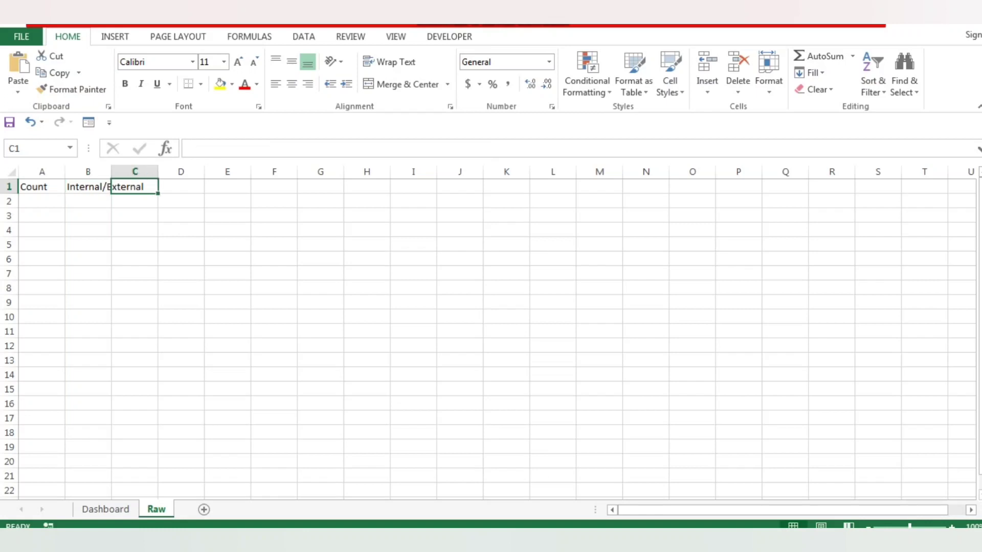
# Enter the column headers "Month" in C1 and "Weekend" in D1 of the Raw sheet
pyautogui.write('Month')
pyautogui.press('Tab')
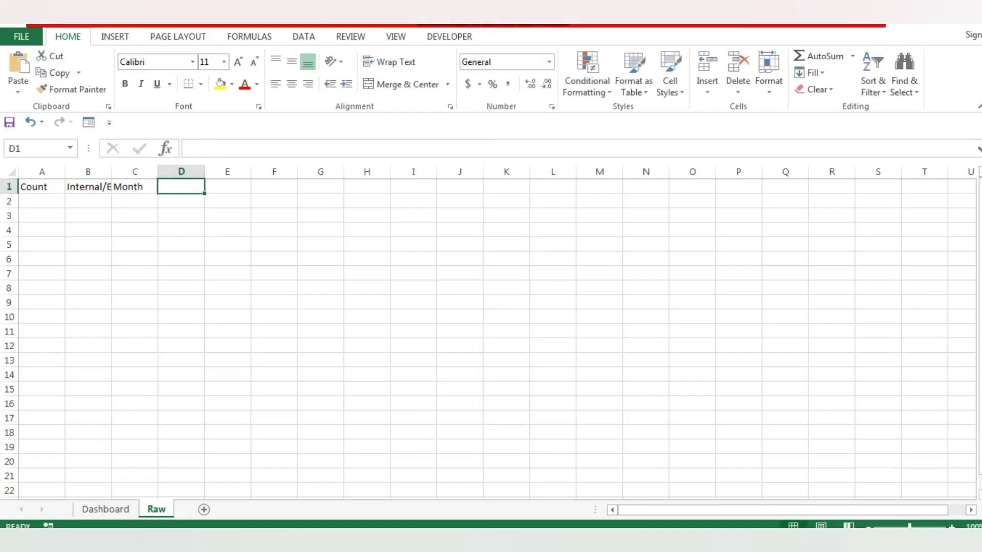
pyautogui.press('Left')
pyautogui.press('Right')
pyautogui.write('E')
pyautogui.press('BackSpace')
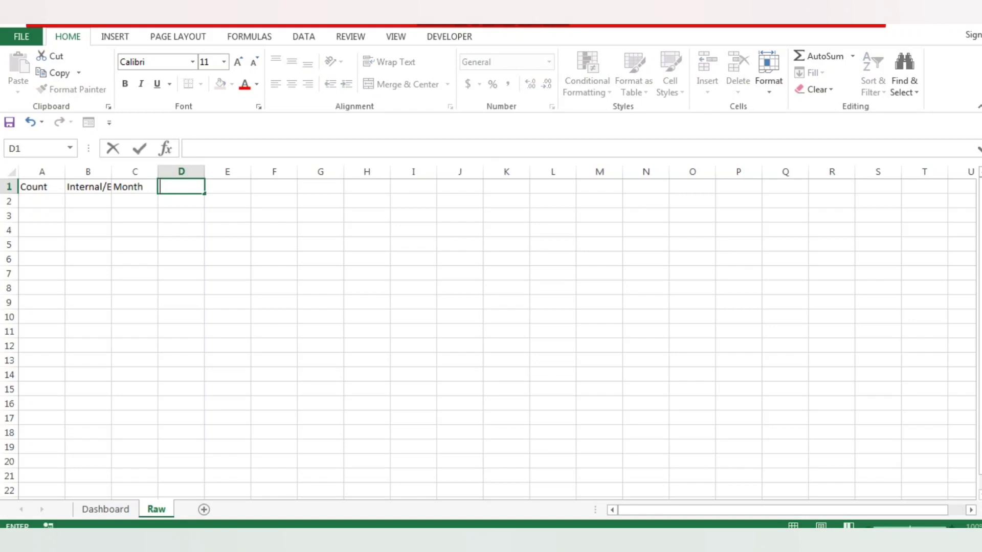
pyautogui.write('Weekend')
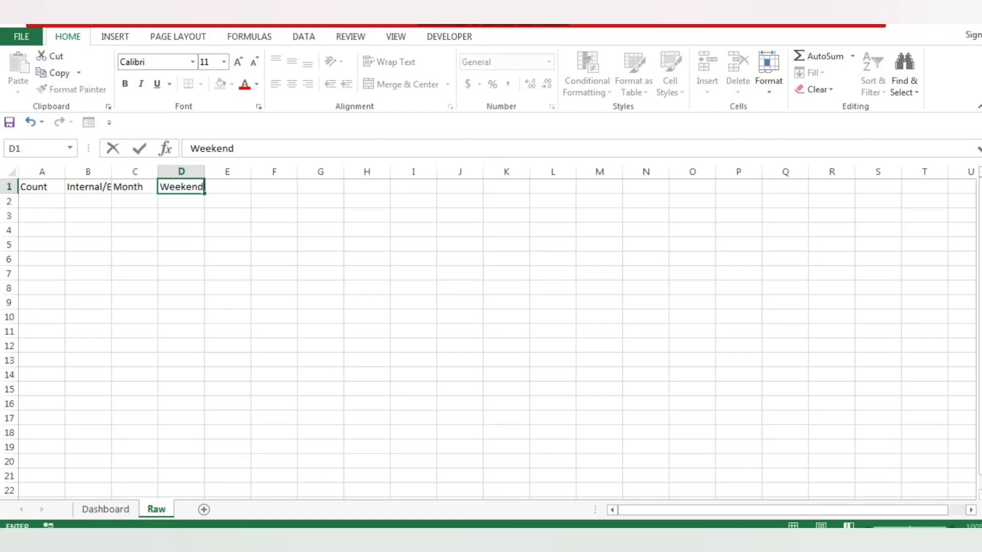
pyautogui.press('Tab')
# Enter the column headers "Date" in E1 and "Associate ID" in F1
pyautogui.write('Datw')
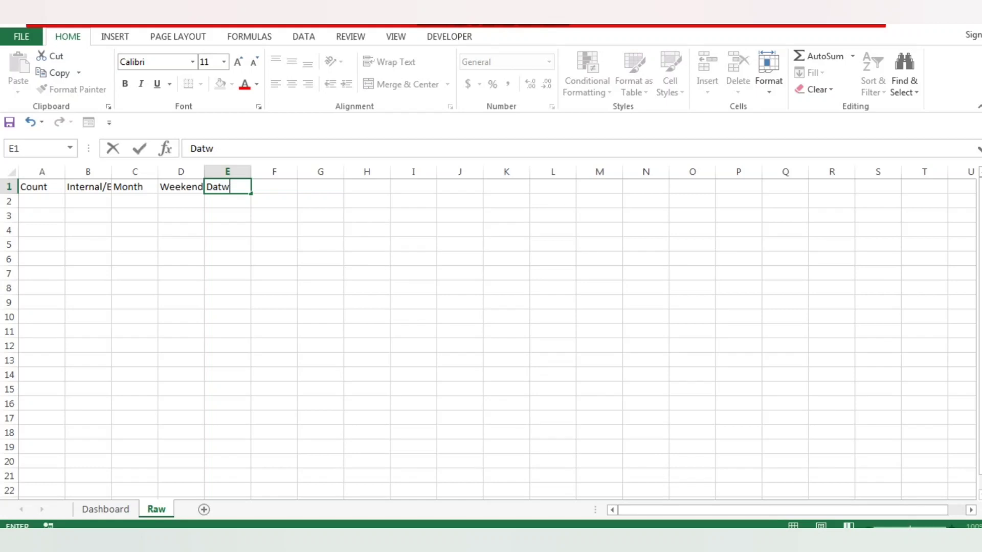
pyautogui.press('Tab')
pyautogui.hotkey('shift', 'Tab')
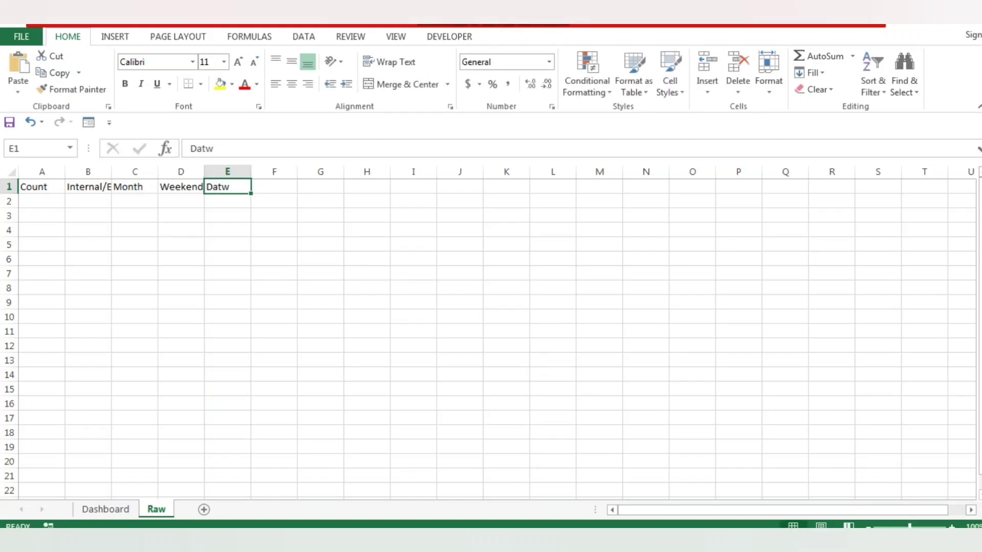
pyautogui.press('F2')
pyautogui.press('BackSpace')
pyautogui.write('e')
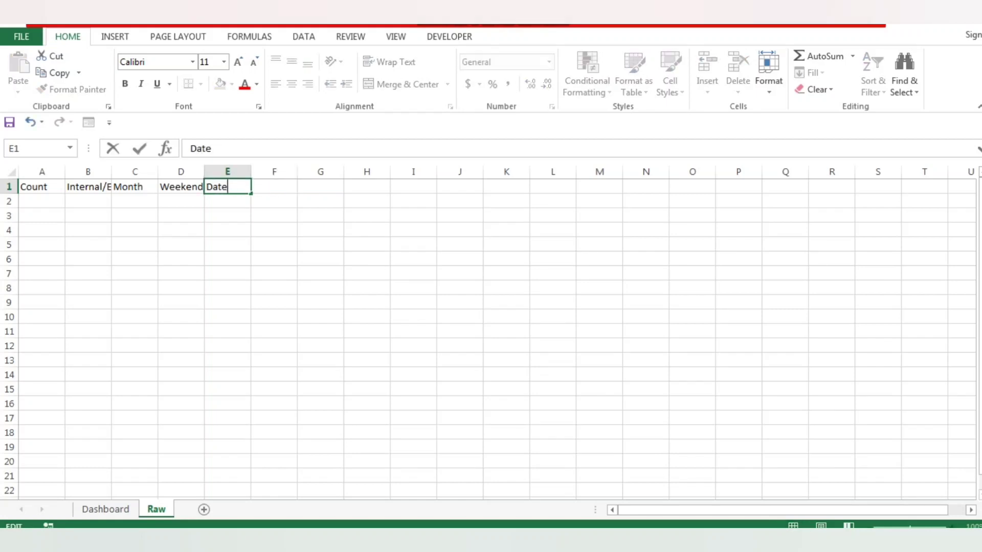
pyautogui.press('Tab')
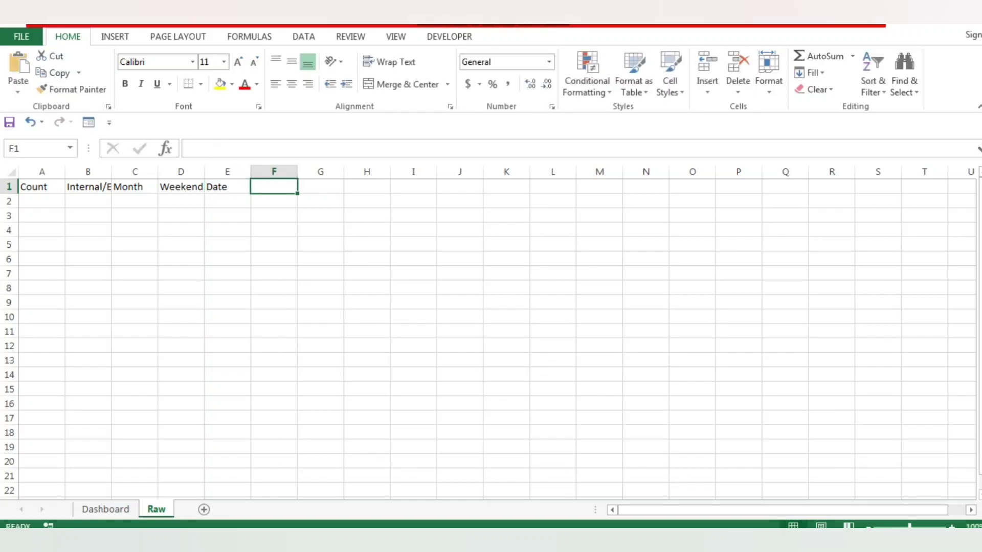
pyautogui.write('Associate ID')
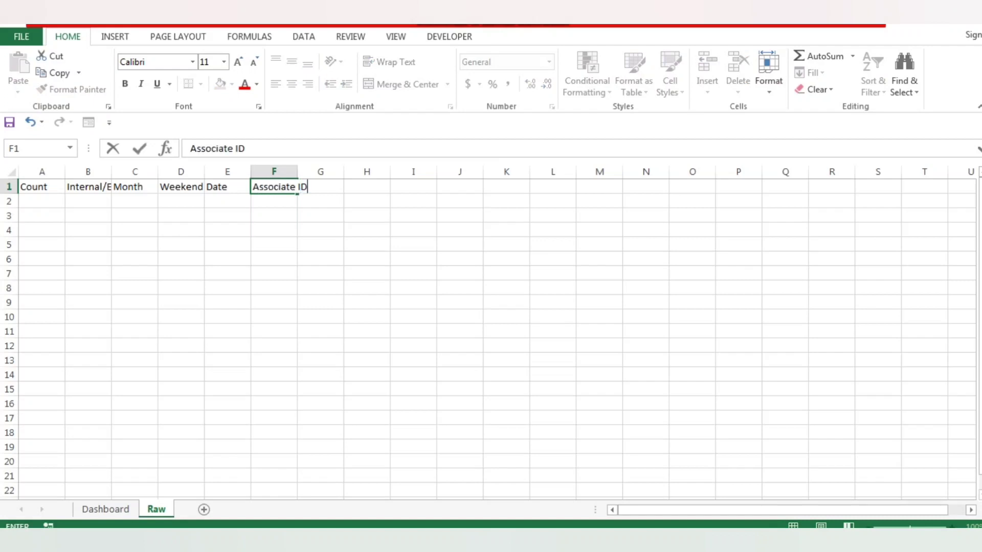
pyautogui.press('Tab')
pyautogui.hotkey('shift', 'Tab')
# Make the headers in A1:F1 bold and autofit their column widths
pyautogui.press('Home')
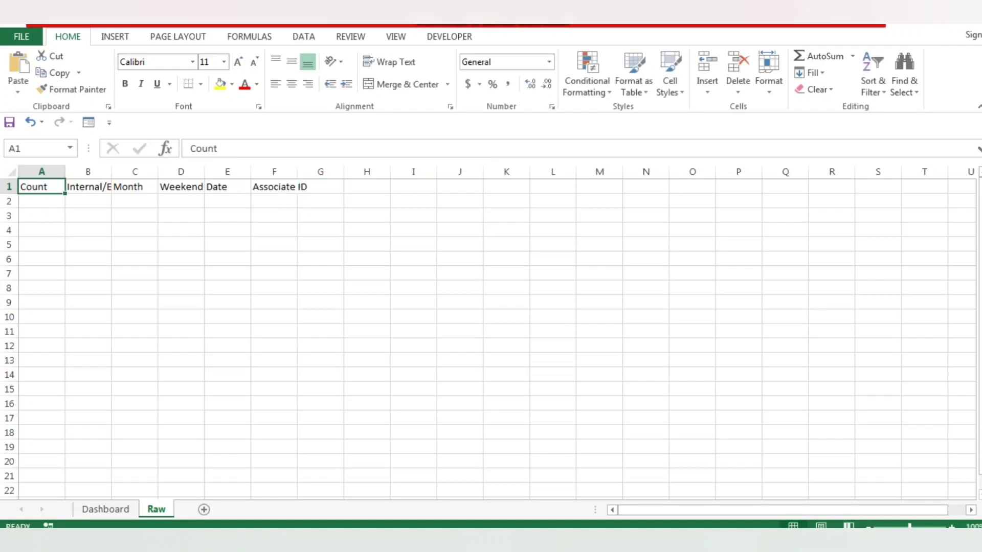
pyautogui.hotkey('ctrl', 'shift', 'Right')
pyautogui.hotkey('ctrl', 'b')
pyautogui.hotkey('alt', 'o')
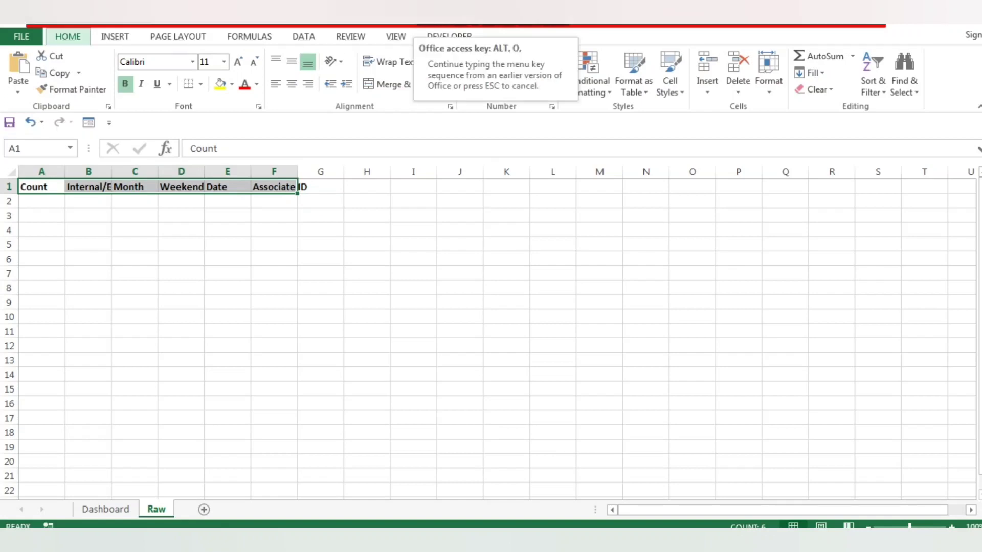
pyautogui.press('c')
pyautogui.press('a')
# Enter the column header "Associate Name" in G1
pyautogui.press('Home')
pyautogui.press('Right')
pyautogui.hotkey('ctrl', 'Right')
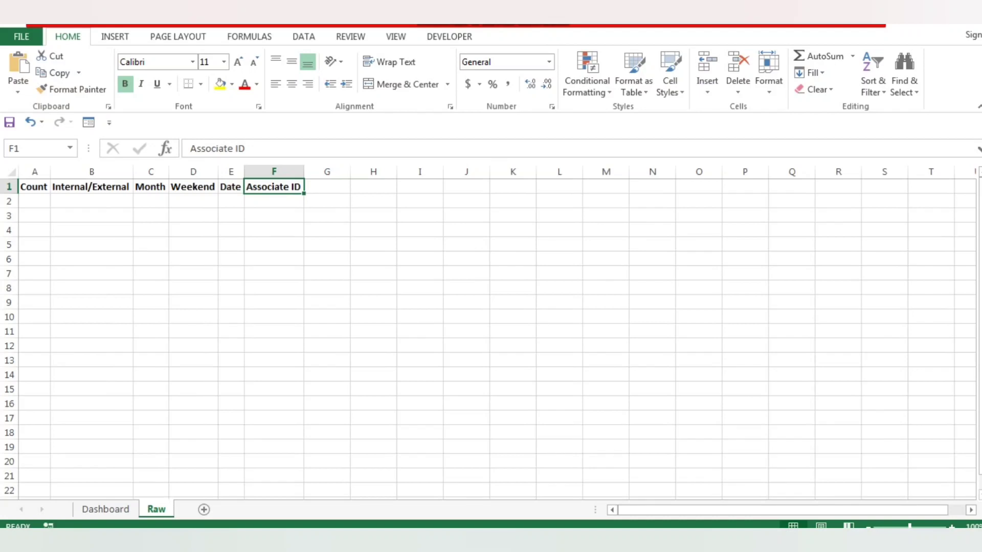
pyautogui.press('Right')
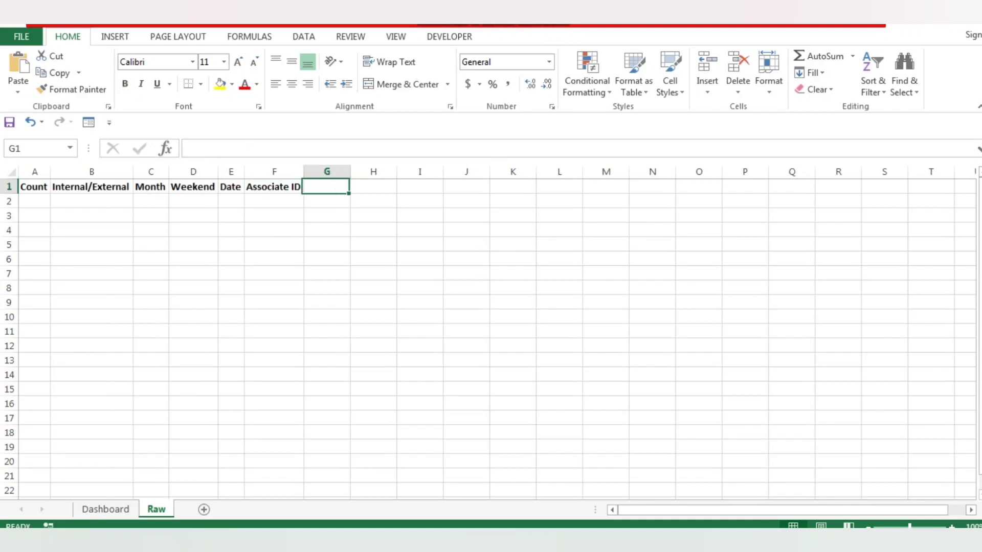
pyautogui.write('Assoc')
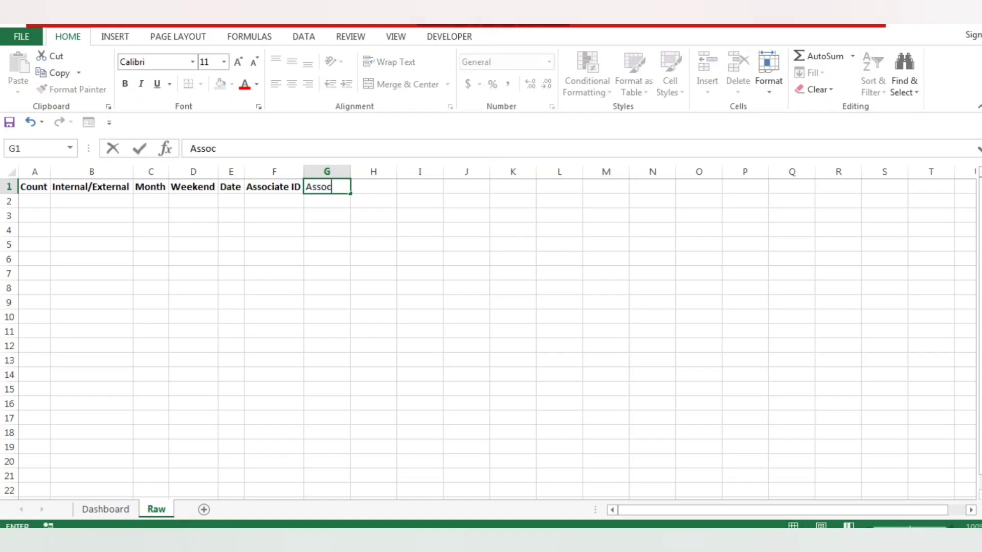
pyautogui.write('iate Name')
pyautogui.press('Right')
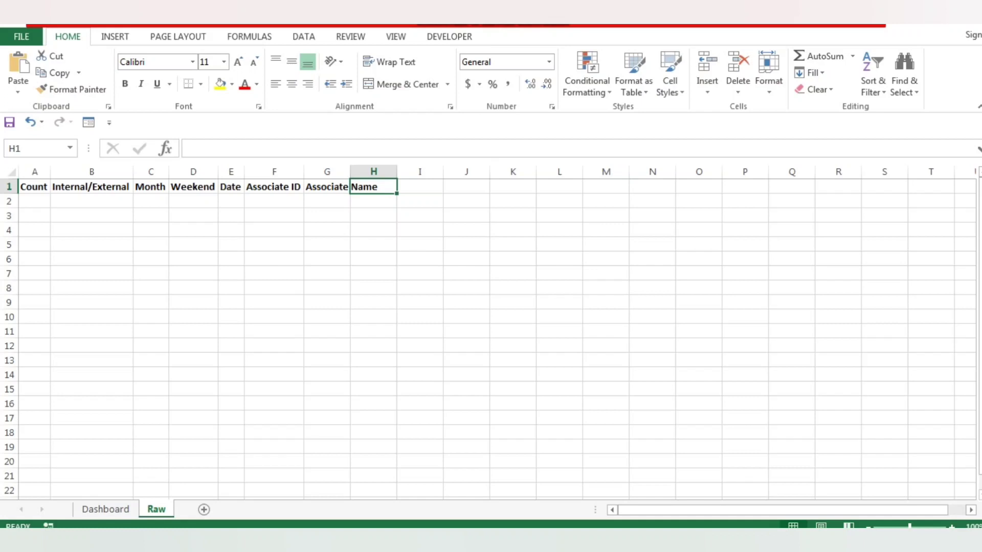
# Enter the column header "Team Lead" in H1
pyautogui.write('Tea mLead')
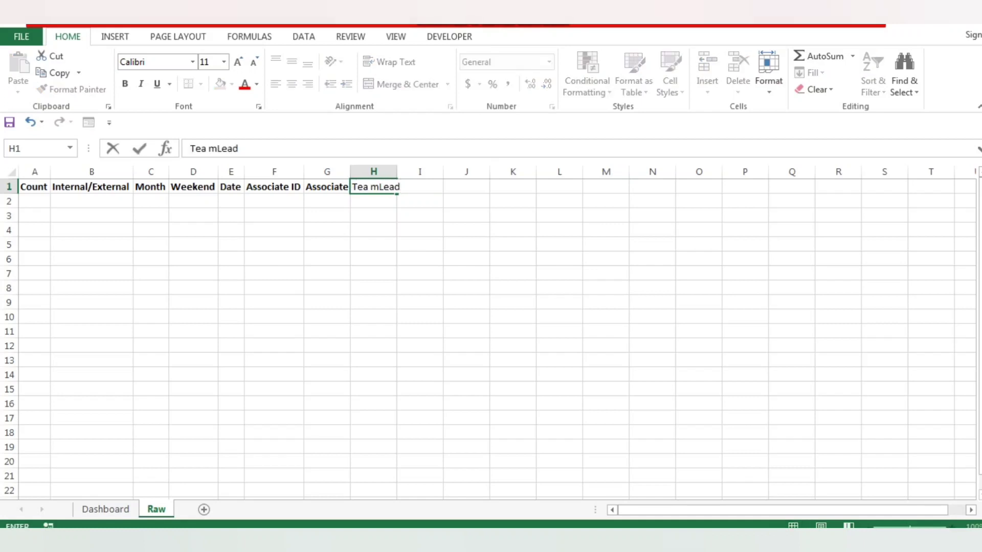
pyautogui.press('BackSpace')
pyautogui.press('BackSpace')
pyautogui.press('BackSpace')
pyautogui.press('BackSpace')
pyautogui.press('BackSpace')
pyautogui.press('BackSpace')
pyautogui.write('m Lead')
pyautogui.hotkey('ctrl', 'Return')
pyautogui.press('Tab')
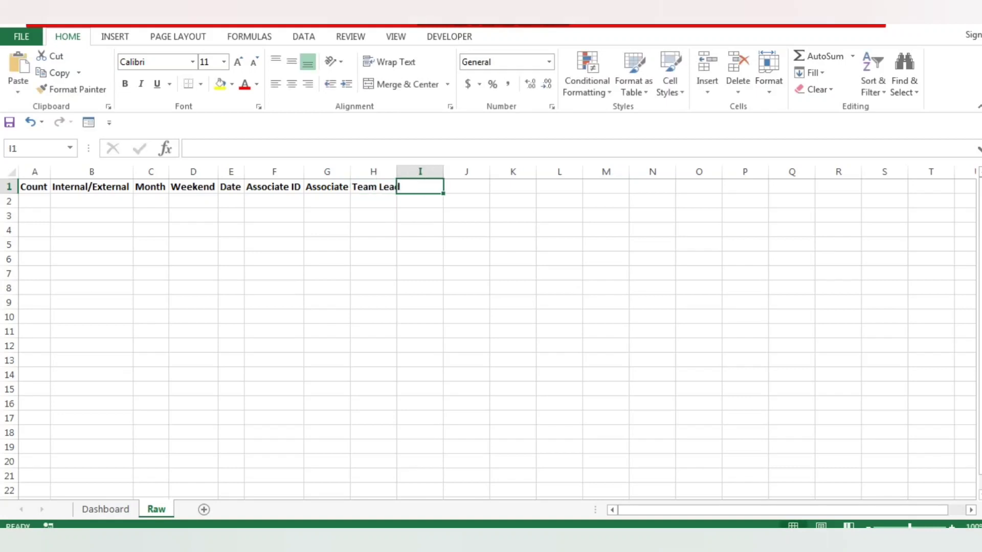
# Enter the column header "Error Category" in I1 and make it bold
pyautogui.write('Error')
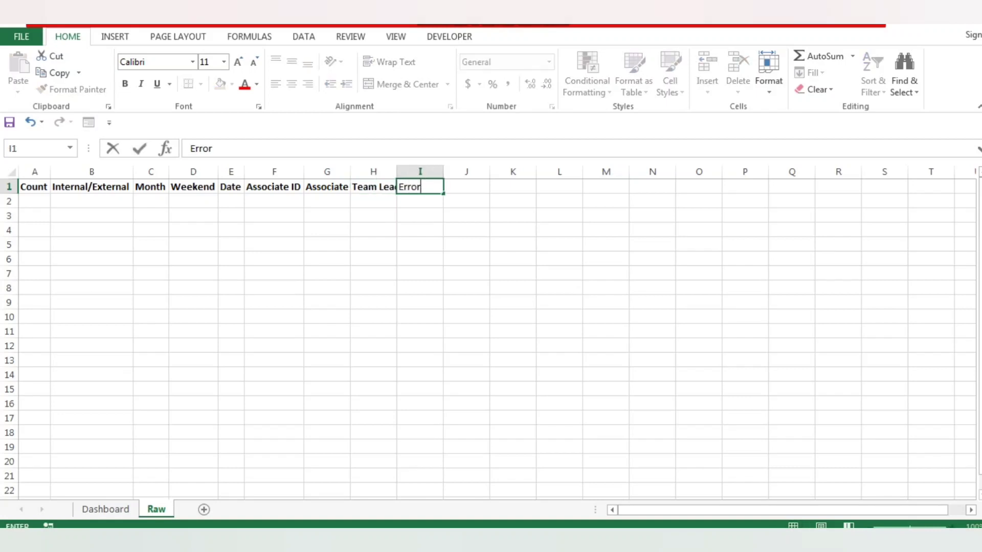
pyautogui.write(' Category')
pyautogui.hotkey('ctrl', 'Return')
pyautogui.hotkey('ctrl', 'b')
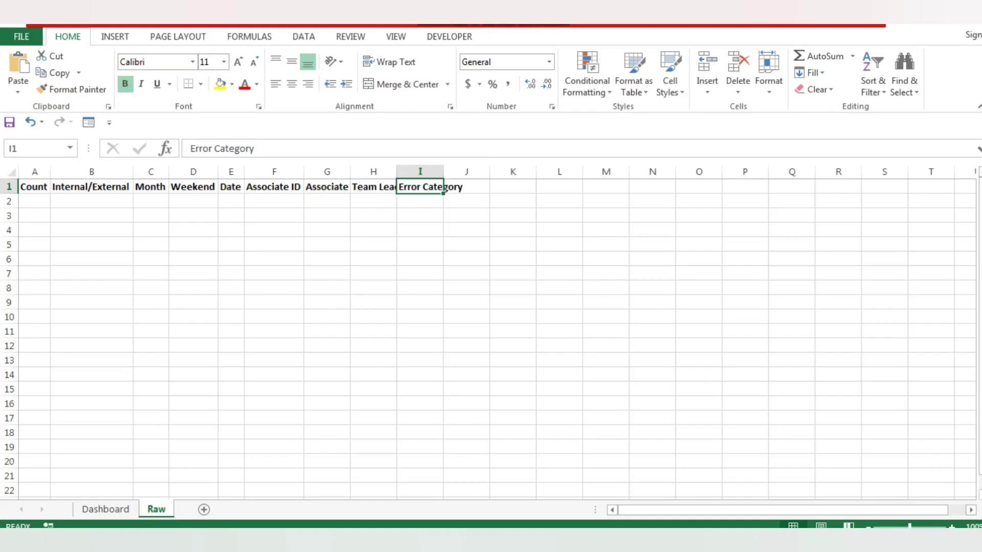
# Enter the column header "Reason for Miss" in J1 and make it bold
pyautogui.click(466, 187)
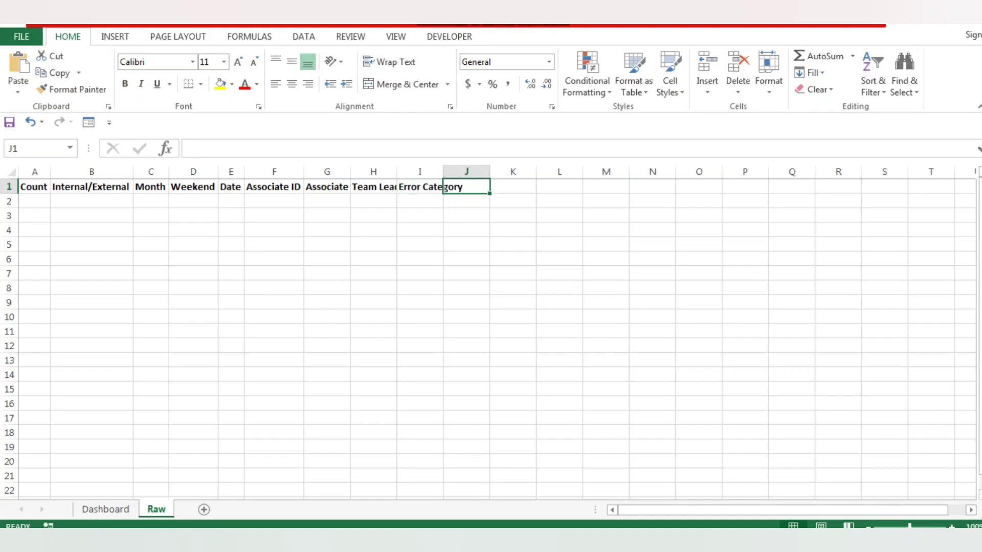
pyautogui.write('Reason f')
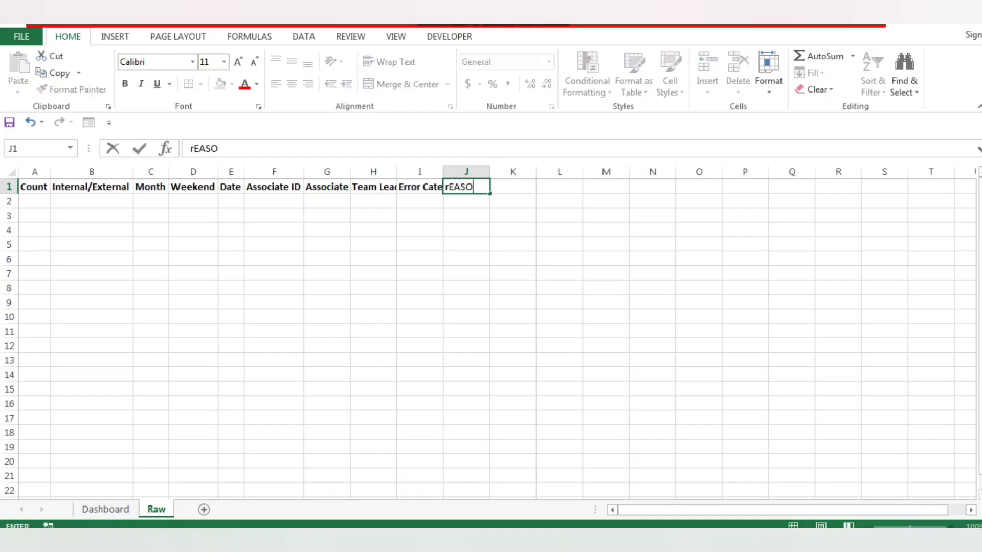
pyautogui.write('or m')
pyautogui.press('BackSpace')
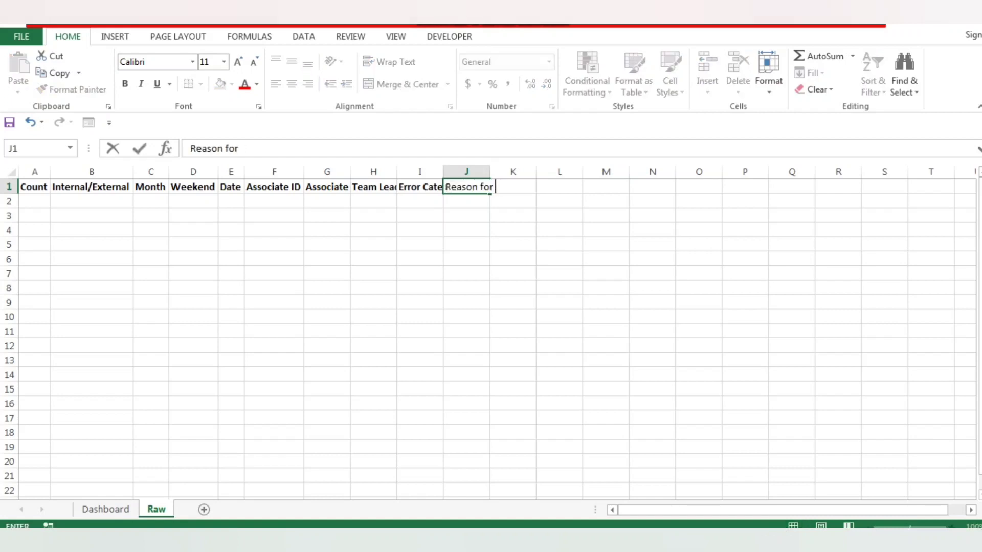
pyautogui.write('Miss')
pyautogui.hotkey('ctrl', 'Return')
pyautogui.hotkey('ctrl', 'b')
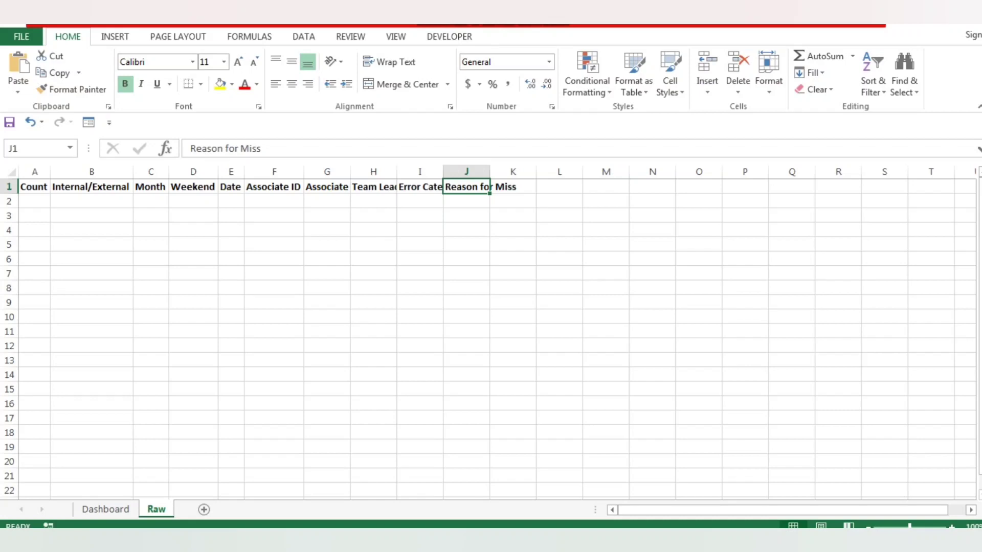
pyautogui.click(420, 187)
pyautogui.press('BackSpace')
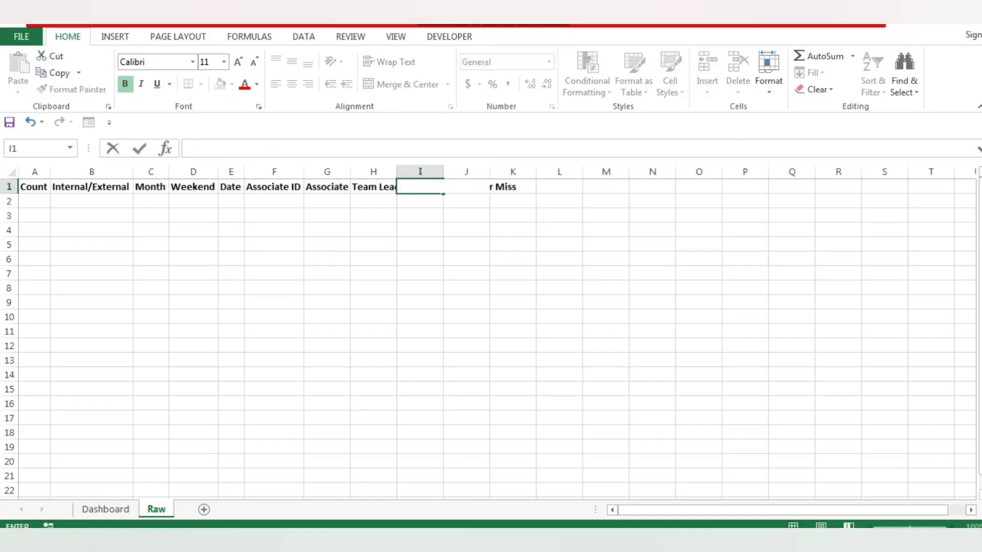
pyautogui.write('a')
pyautogui.press('Escape')
pyautogui.press('Left')
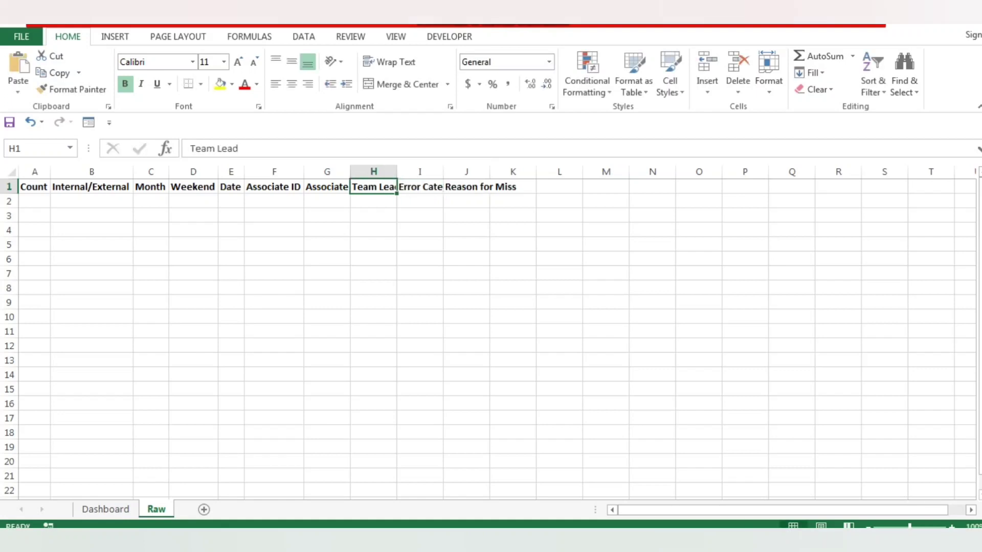
# Autofit the widths of columns G to J so they match their header text
pyautogui.hotkey('ctrl', 'a')
pyautogui.press('alt')
pyautogui.press('Escape')
pyautogui.press('o')
pyautogui.press('i')
pyautogui.press('Left')
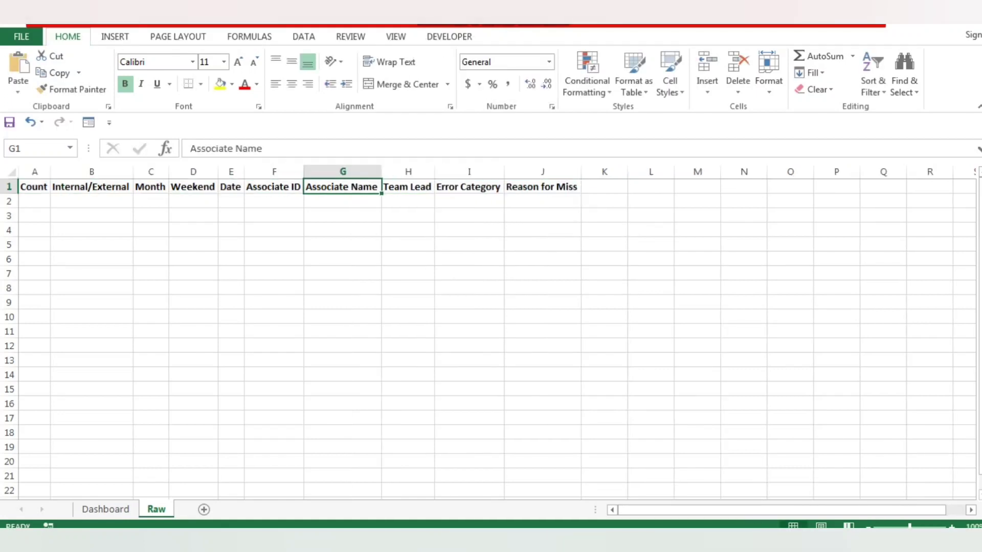
# Enter 1 in A2 as the first value of the Count column
pyautogui.hotkey('ctrl', 'Left')
pyautogui.press('Down')
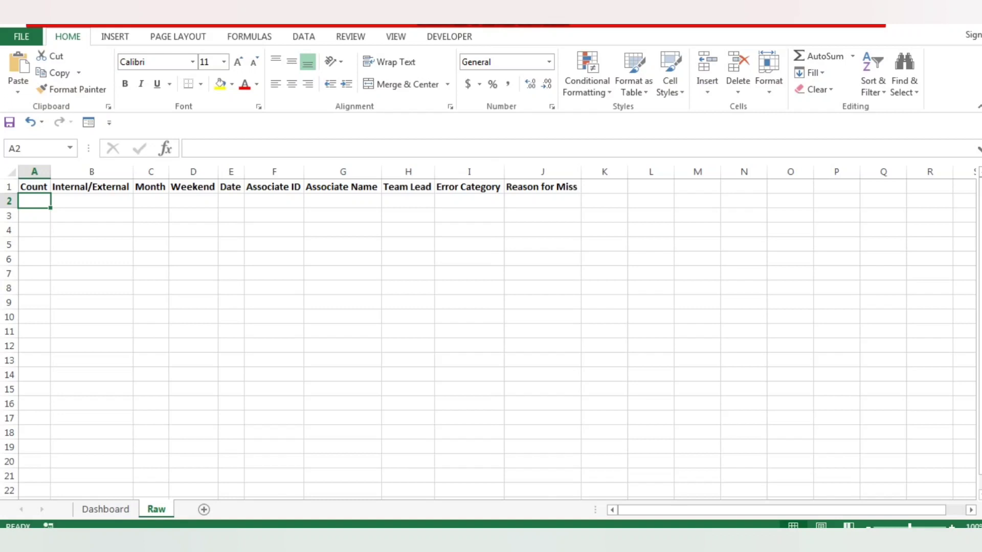
pyautogui.write('1')
pyautogui.press('Right')
pyautogui.press('Left')
pyautogui.press('Right')
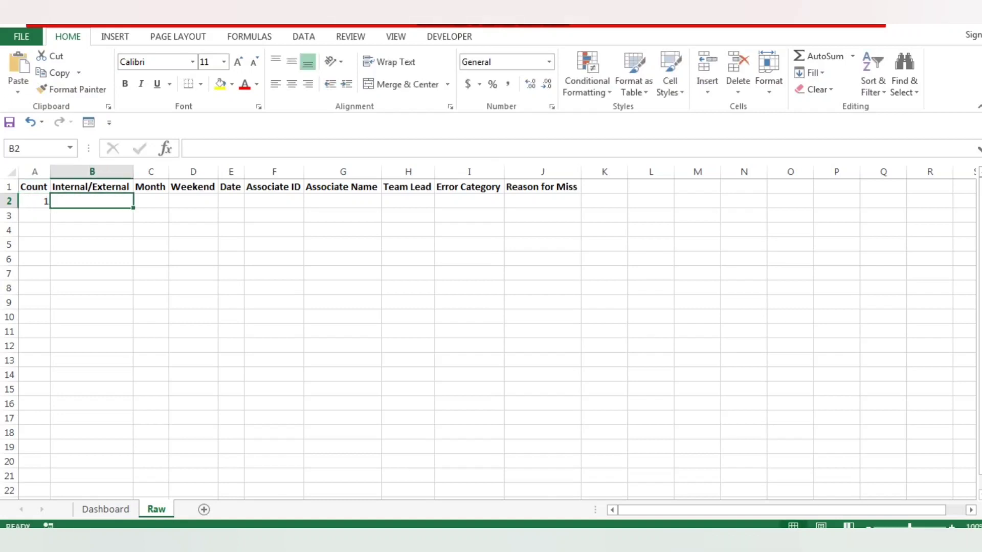
# Copy the 1 from A2 down the Count column through A57
pyautogui.press('Left')
pyautogui.hotkey('ctrl', 'c')
pyautogui.moveTo(34, 201); pyautogui.dragTo(46, 498)
pyautogui.hotkey('ctrl', 'v')
pyautogui.scroll(11, 46, 491)
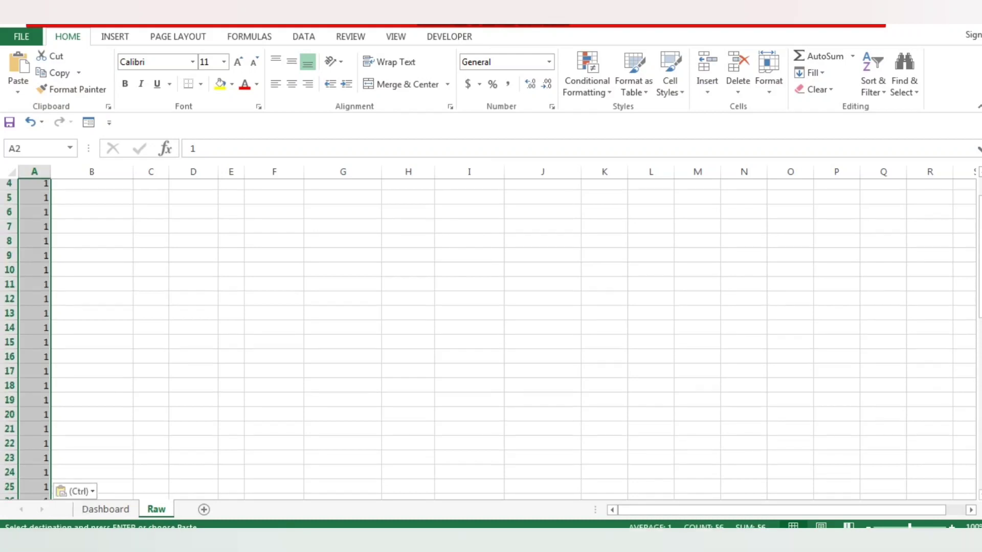
pyautogui.scroll(-12, 491, 338)
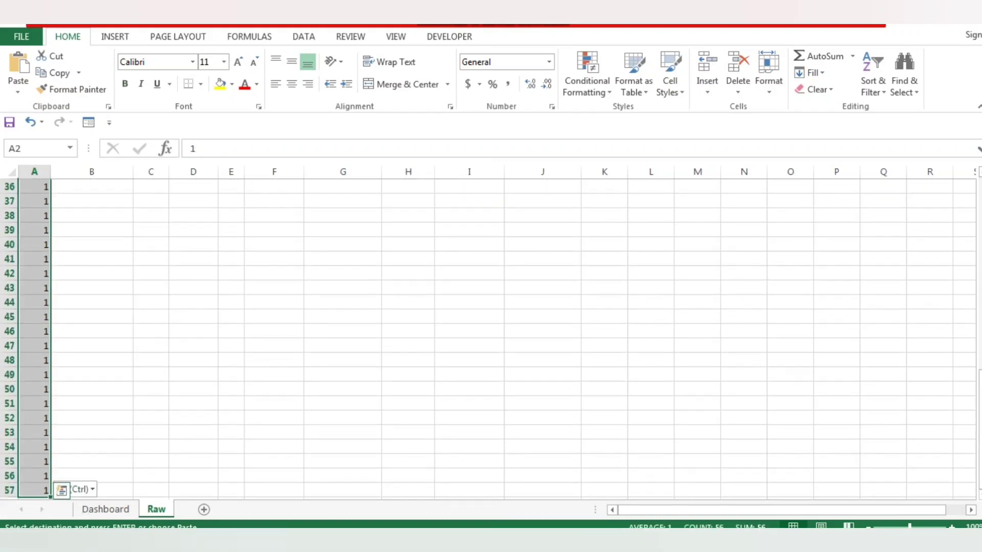
pyautogui.scroll(12, 491, 337)
# Enter "External" in B2 under the Internal/External header
pyautogui.press('Right')
pyautogui.press('Right')
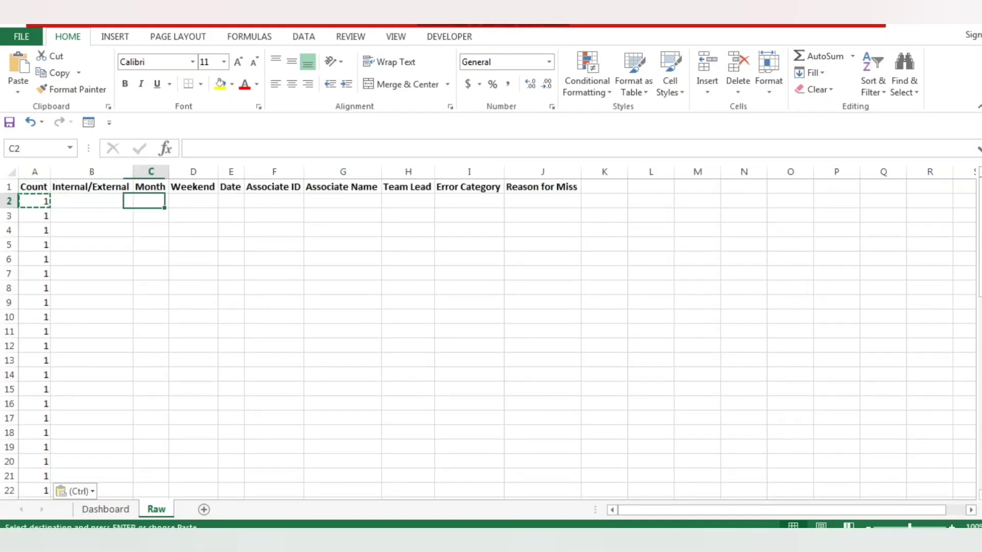
pyautogui.press('Left')
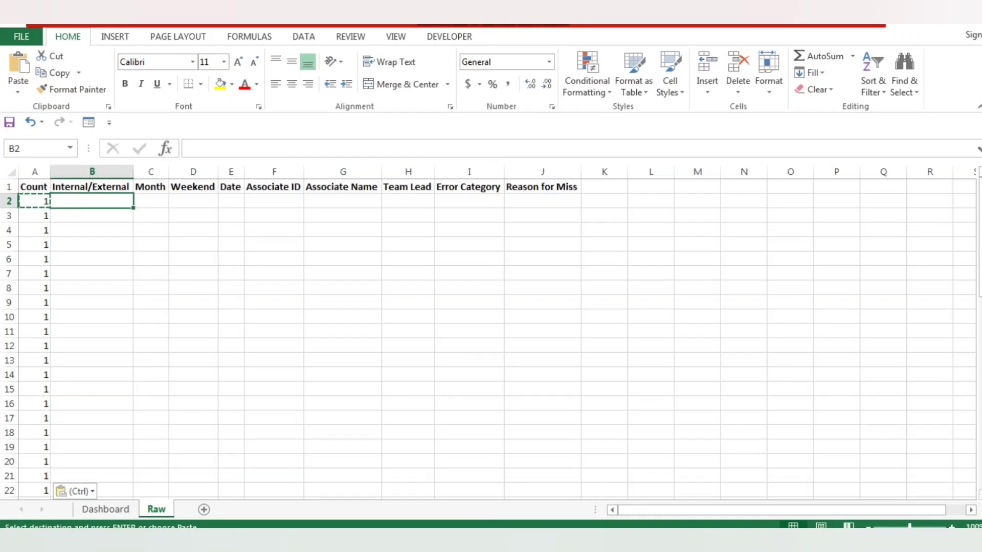
pyautogui.write('Exte')
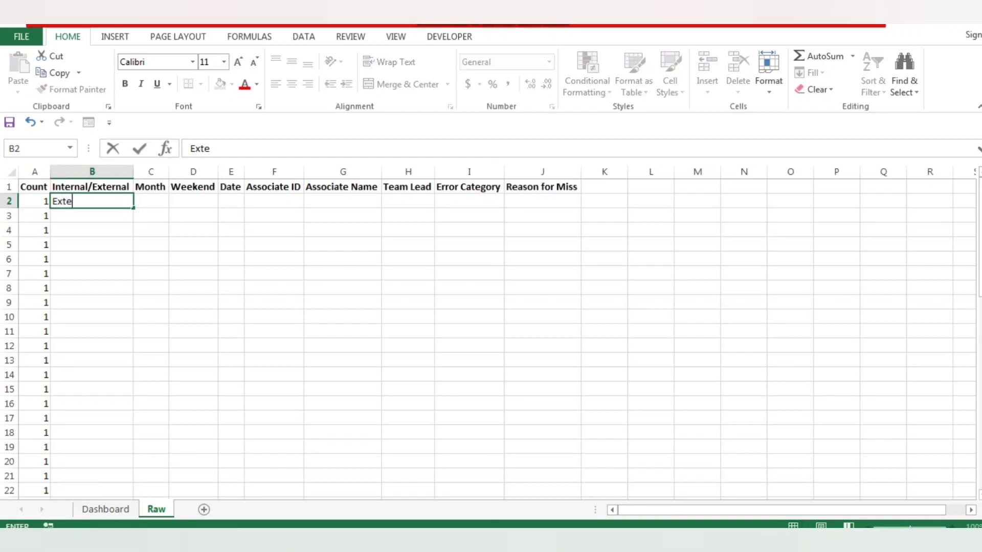
pyautogui.write('rnal')
pyautogui.press('Right')
pyautogui.press('Left')
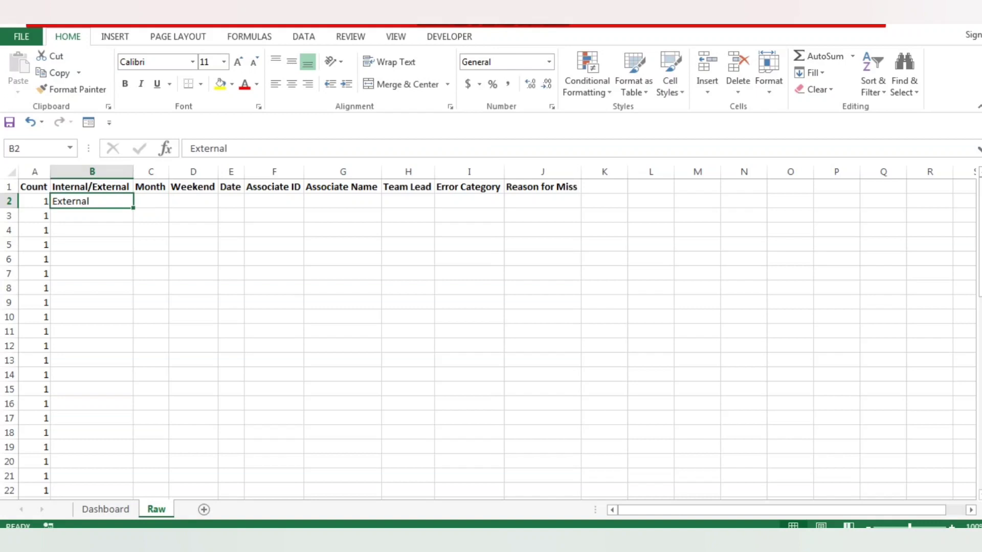
# Copy the "External" entry from B2 down the Internal/External column through B25
pyautogui.hotkey('shift', 'Left')
pyautogui.hotkey('ctrl', 'c')
pyautogui.hotkey('shift', 'Down')
pyautogui.hotkey('shift', 'Right')
pyautogui.hotkey('shift', 'Up')
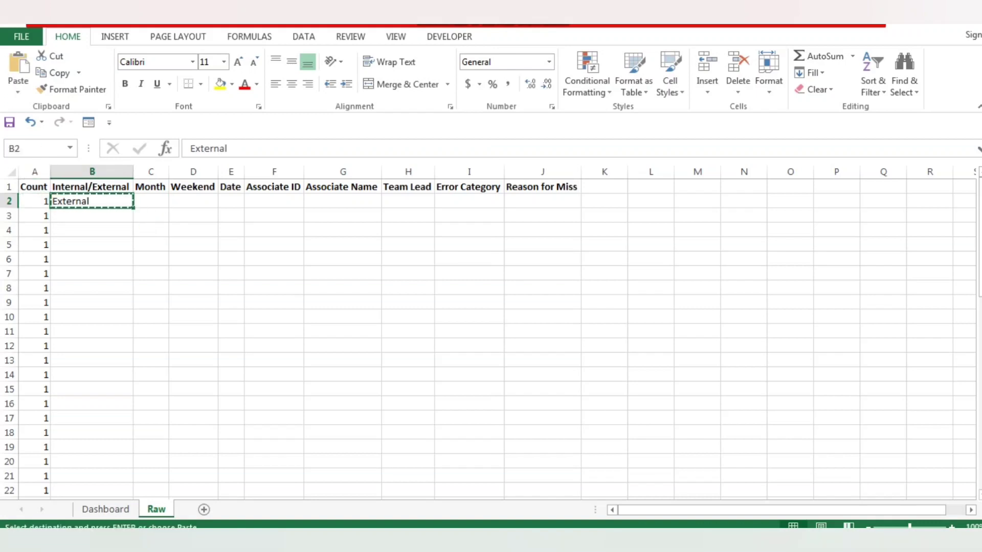
pyautogui.hotkey('shift', 'Left')
pyautogui.hotkey('shift', 'Down')
pyautogui.press('Down')
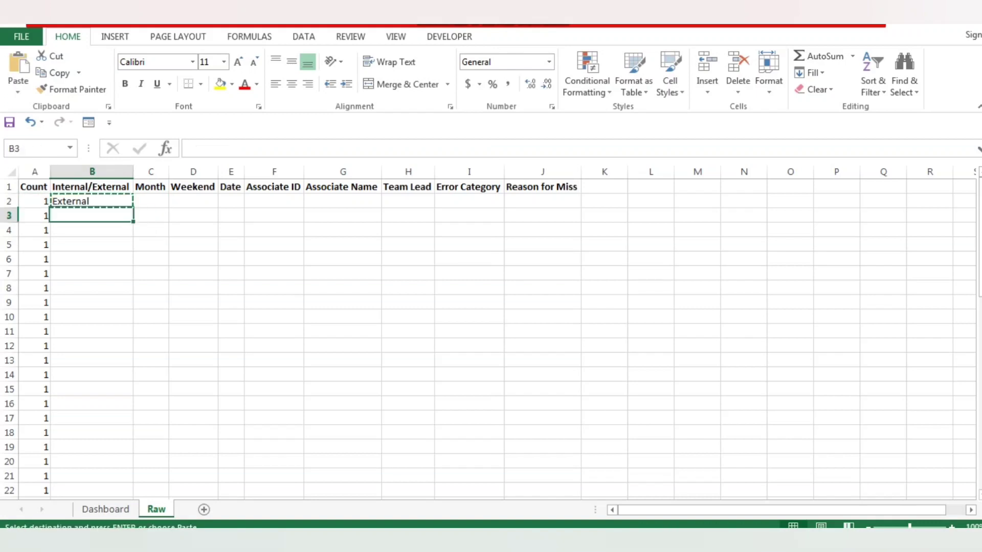
pyautogui.press('Up')
pyautogui.hotkey('shift', 'Left')
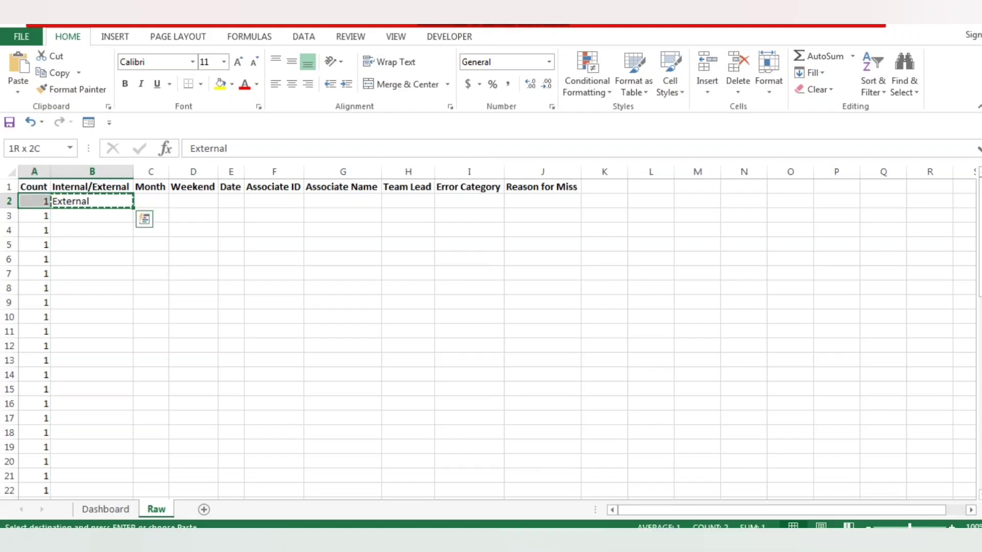
pyautogui.hotkey('shift', 'Right')
pyautogui.hotkey('shift', 'Down')
pyautogui.hotkey('shift', 'Down')
pyautogui.hotkey('shift', 'Down')
pyautogui.hotkey('shift', 'Down')
pyautogui.hotkey('shift', 'Down')
pyautogui.hotkey('shift', 'Down')
pyautogui.hotkey('shift', 'Down')
pyautogui.hotkey('shift', 'Down')
pyautogui.hotkey('shift', 'Down')
pyautogui.hotkey('shift', 'Down')
pyautogui.hotkey('shift', 'Down')
pyautogui.hotkey('shift', 'Down')
pyautogui.hotkey('shift', 'Down')
pyautogui.hotkey('shift', 'Down')
pyautogui.hotkey('shift', 'Down')
pyautogui.hotkey('shift', 'Down')
pyautogui.hotkey('shift', 'Down')
pyautogui.hotkey('shift', 'Down')
pyautogui.hotkey('shift', 'Down')
pyautogui.hotkey('shift', 'Down')
pyautogui.hotkey('shift', 'Down')
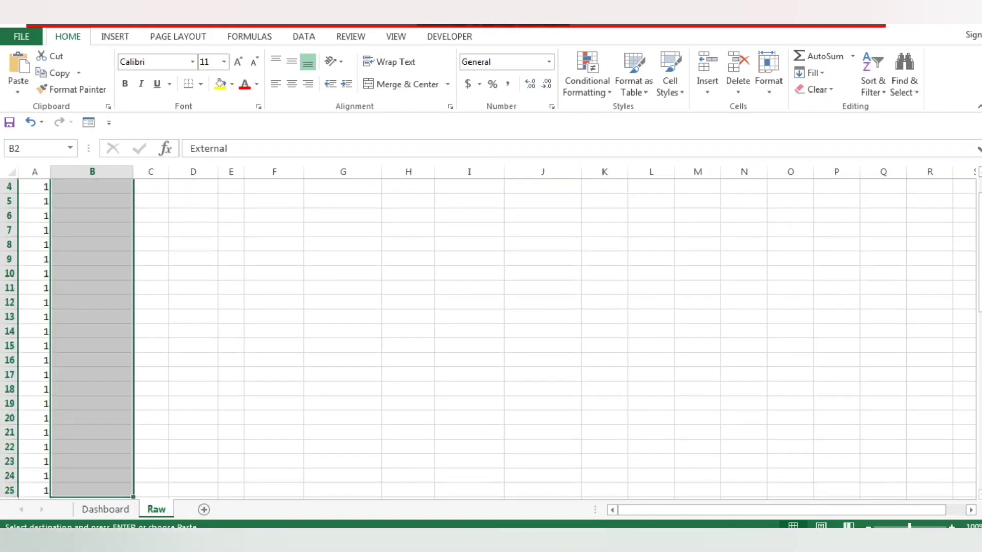
pyautogui.hotkey('ctrl', 'v')
# Enter "Internal" in B26, the first empty cell of the Internal/External column
pyautogui.hotkey('ctrl', 'Down')
pyautogui.press('Down')
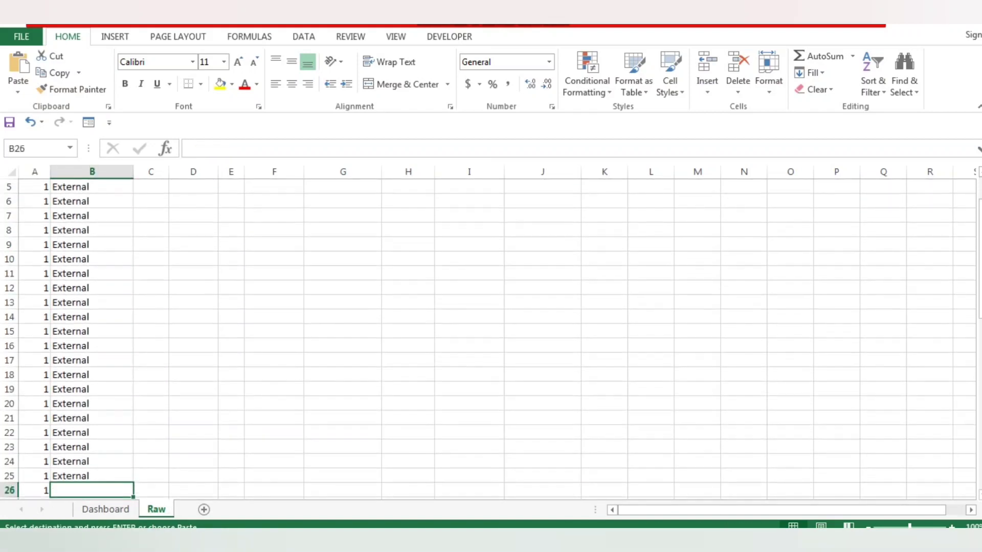
pyautogui.write('Internal')
pyautogui.hotkey('ctrl', 'Return')
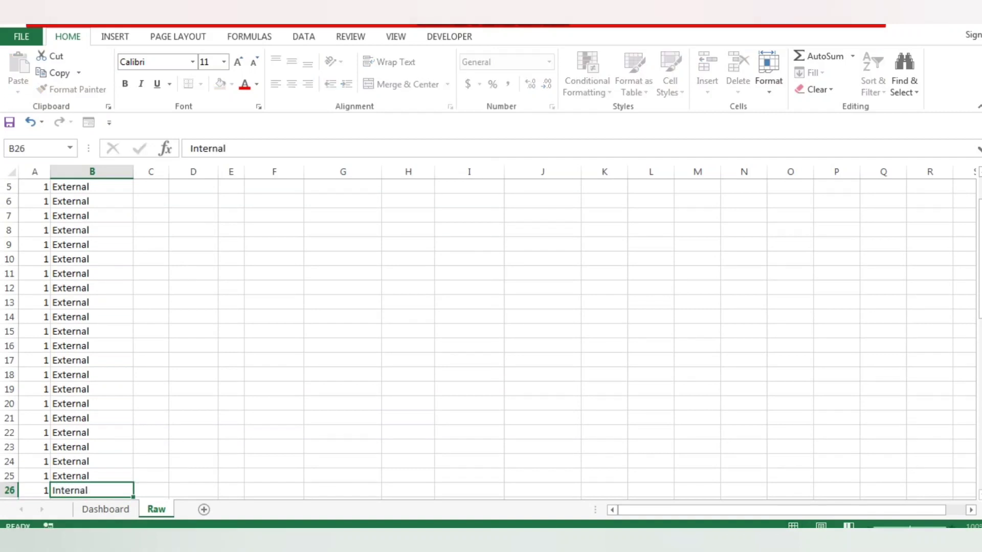
# Copy the "Internal" entry from B26 down the column through B57
pyautogui.hotkey('ctrl', 'c')
pyautogui.press('Left')
pyautogui.press('Right')
pyautogui.press('Right')
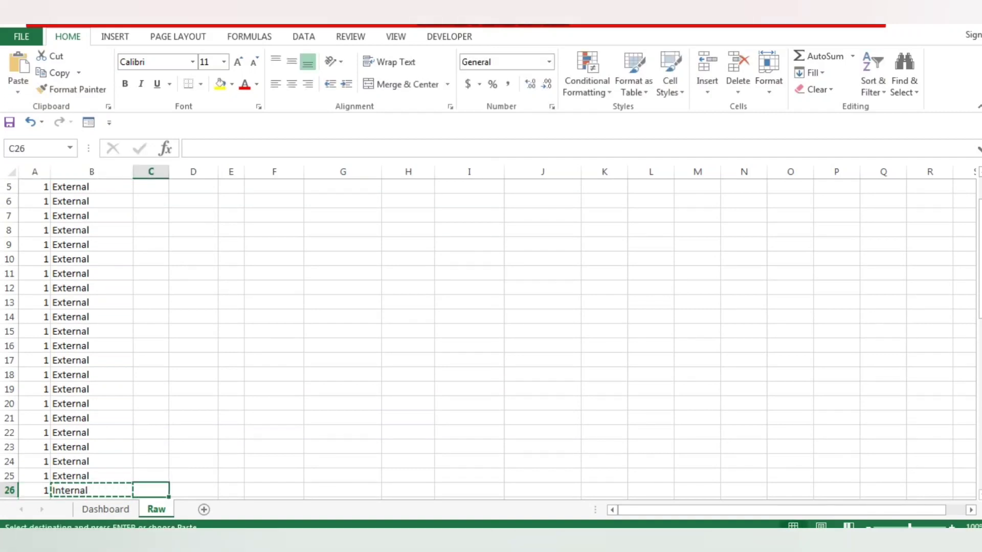
pyautogui.press('Left')
pyautogui.press('Left')
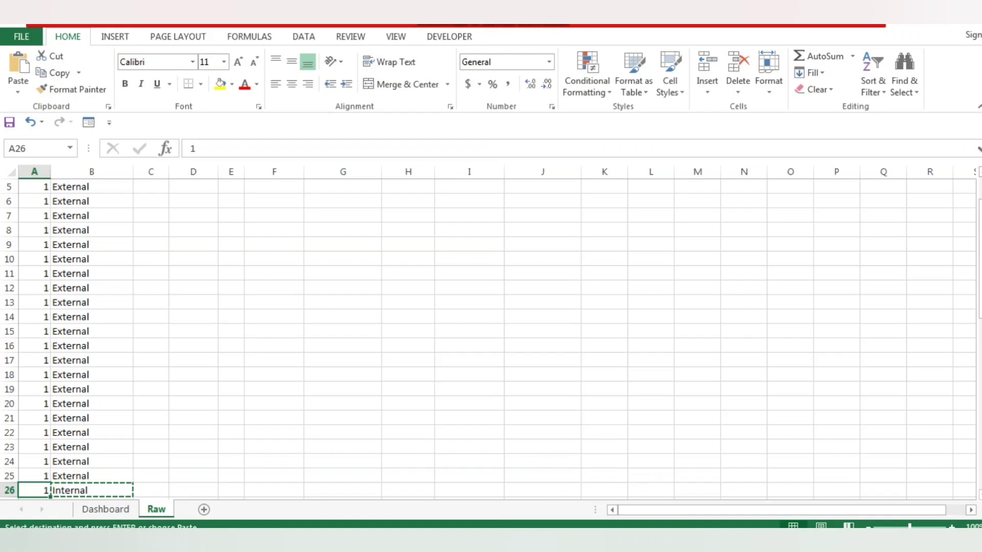
pyautogui.hotkey('ctrl', 'Down')
pyautogui.press('Right')
pyautogui.hotkey('ctrl', 'shift', 'Up')
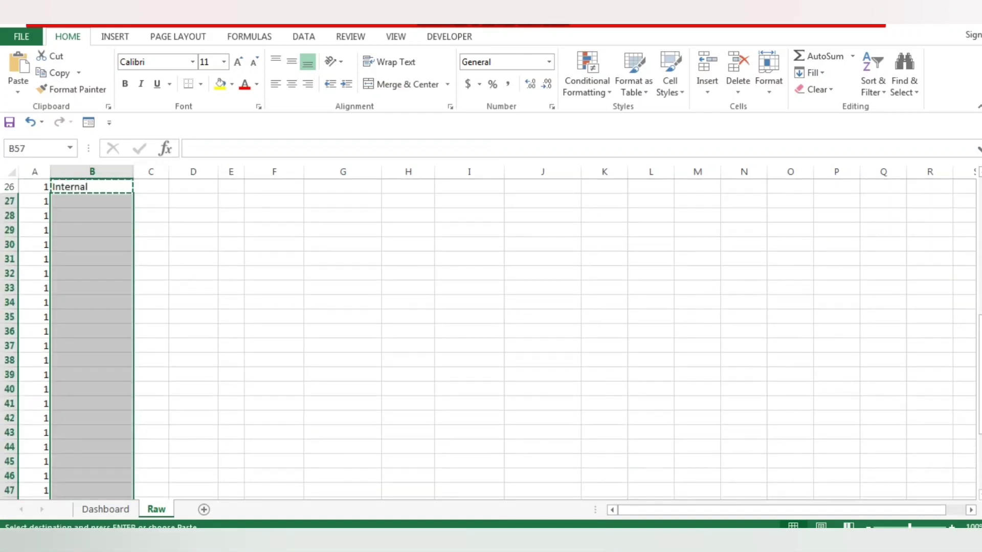
pyautogui.hotkey('ctrl', 'v')
pyautogui.press('Left')
pyautogui.press('Right')
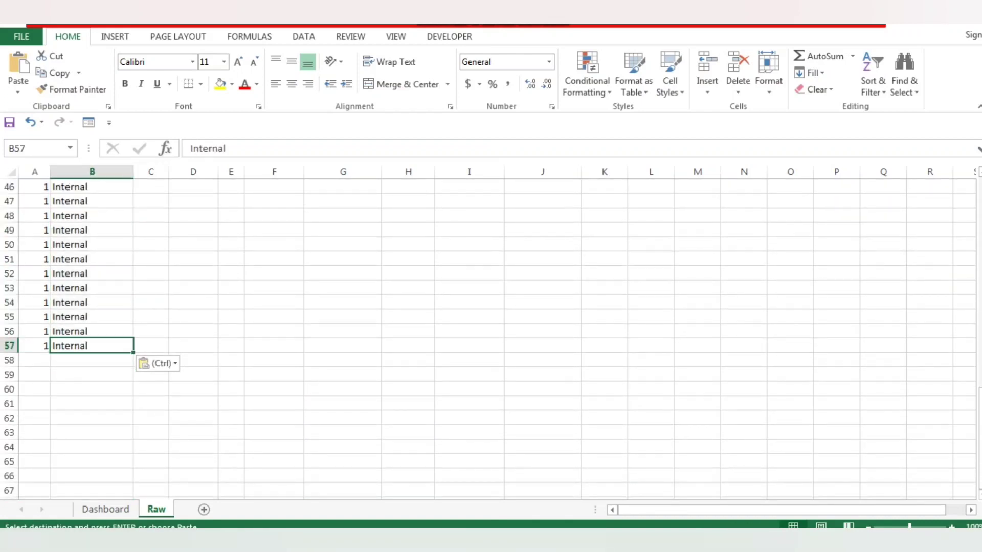
# Replace the entry in B57 with "External" and copy it upward over the Internal entries above it
pyautogui.write('External')
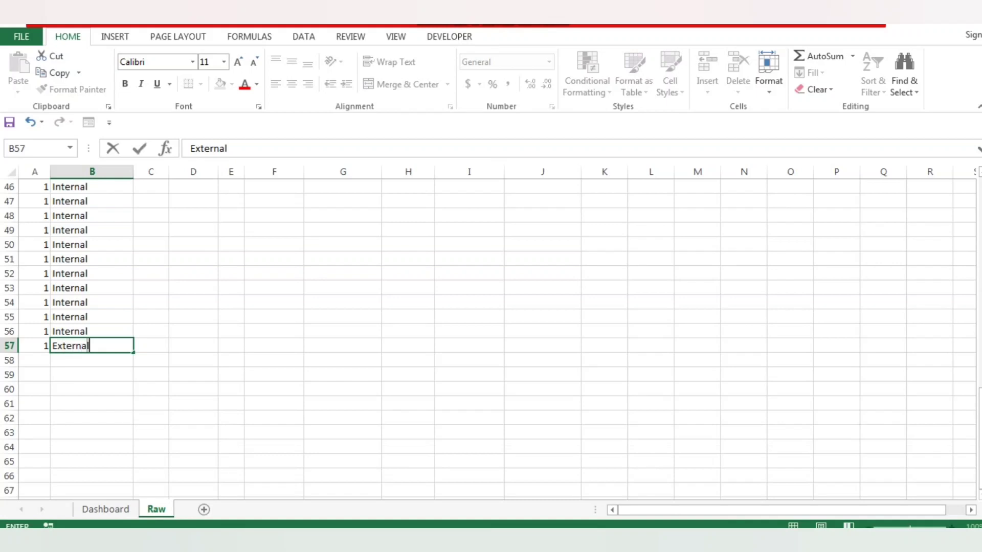
pyautogui.press('Tab')
pyautogui.press('Left')
pyautogui.press('Left')
pyautogui.hotkey('ctrl', 'c')
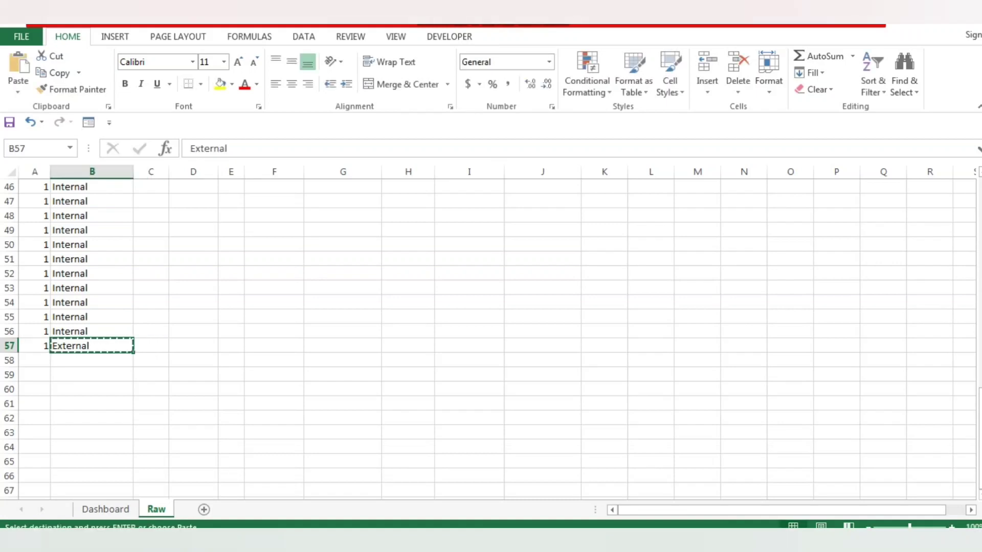
pyautogui.moveTo(92, 345); pyautogui.dragTo(92, 187)
pyautogui.hotkey('ctrl', 'v')
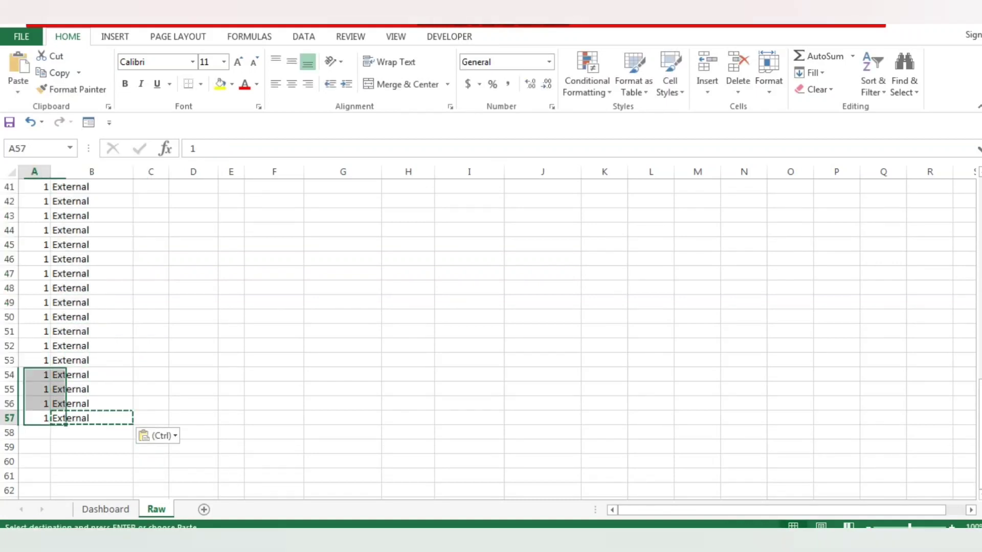
# Enter "Aug'21" in C2 under the Month header
pyautogui.hotkey('ctrl', 'Up')
pyautogui.press('Right')
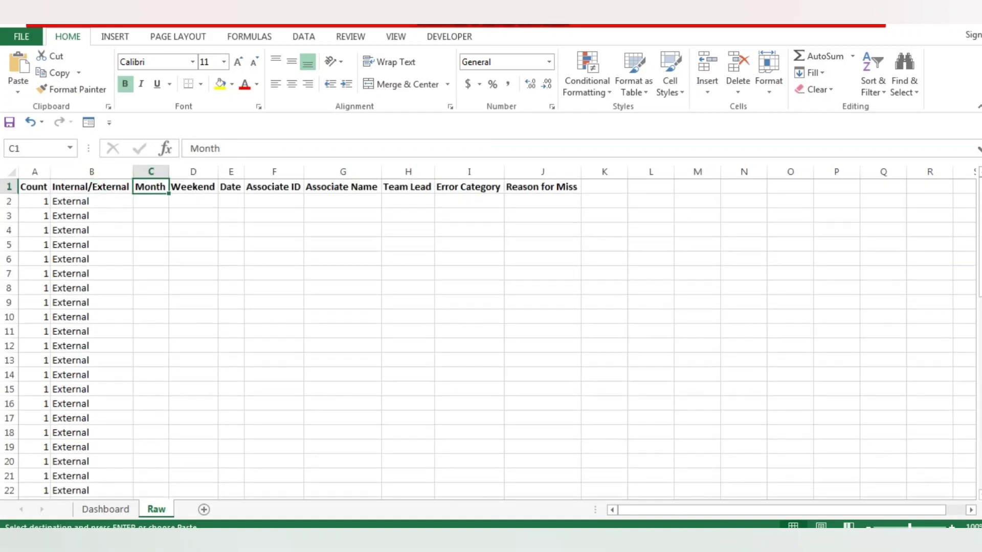
pyautogui.press('Down')
pyautogui.write('Sept')
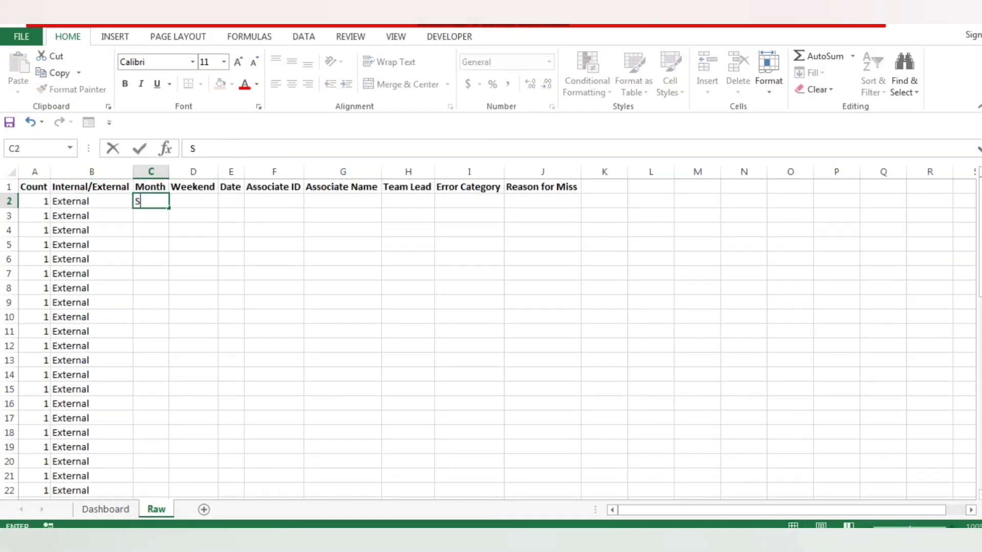
pyautogui.press('BackSpace')
pyautogui.press('BackSpace')
pyautogui.press('BackSpace')
pyautogui.press('BackSpace')
pyautogui.write("Aug'21")
pyautogui.hotkey('ctrl', 'Return')
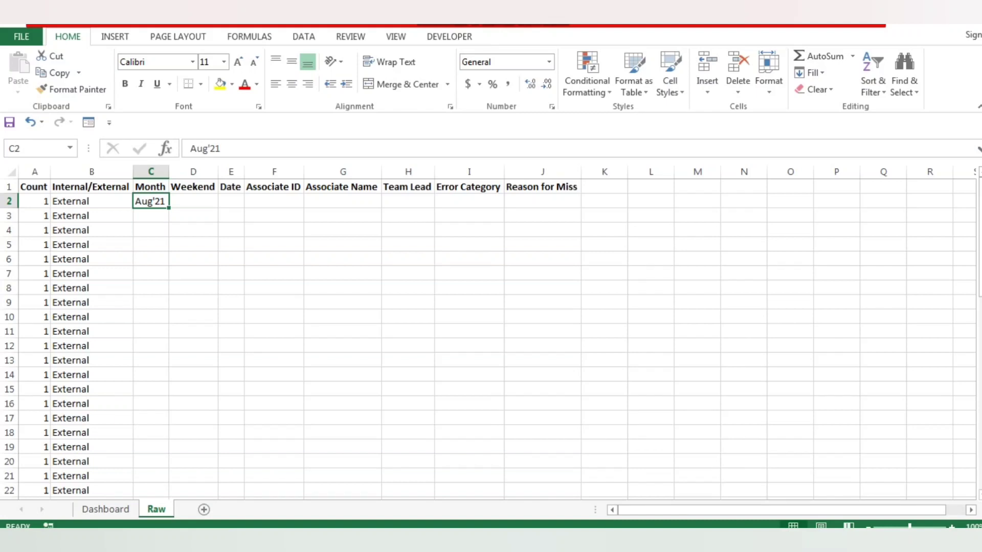
# Insert the current date in E2 under the Date header
pyautogui.click(193, 201)
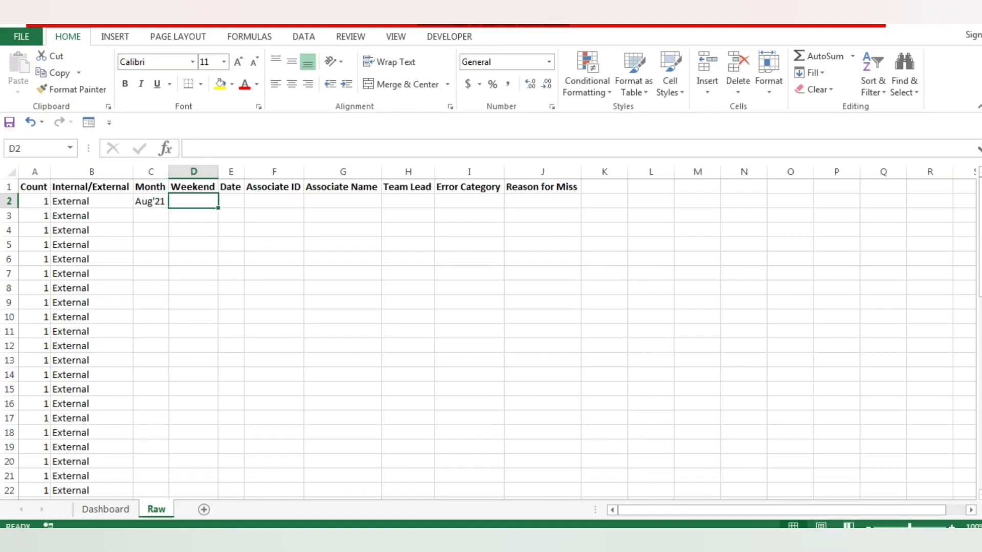
pyautogui.click(231, 201)
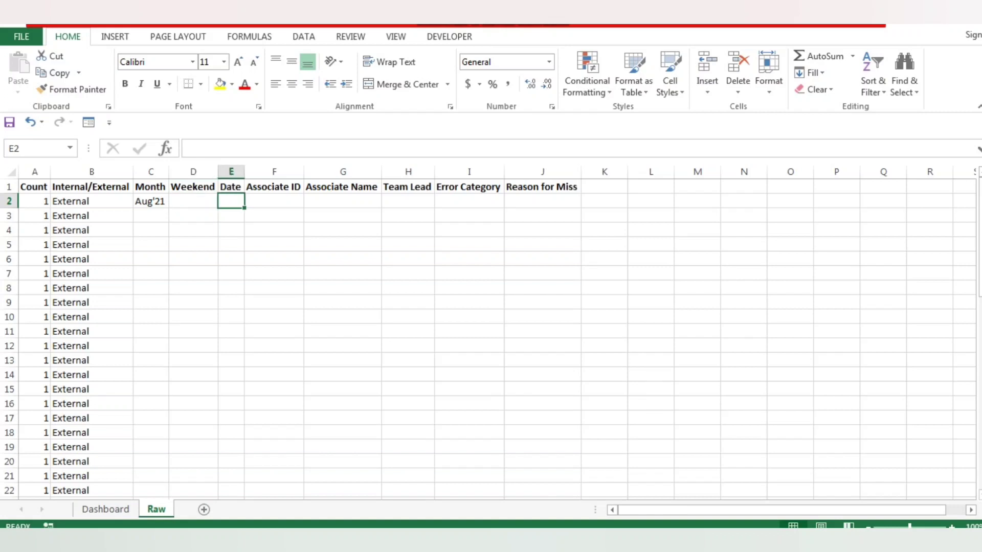
pyautogui.hotkey('ctrl', ';')
pyautogui.press('Right')
pyautogui.press('Left')
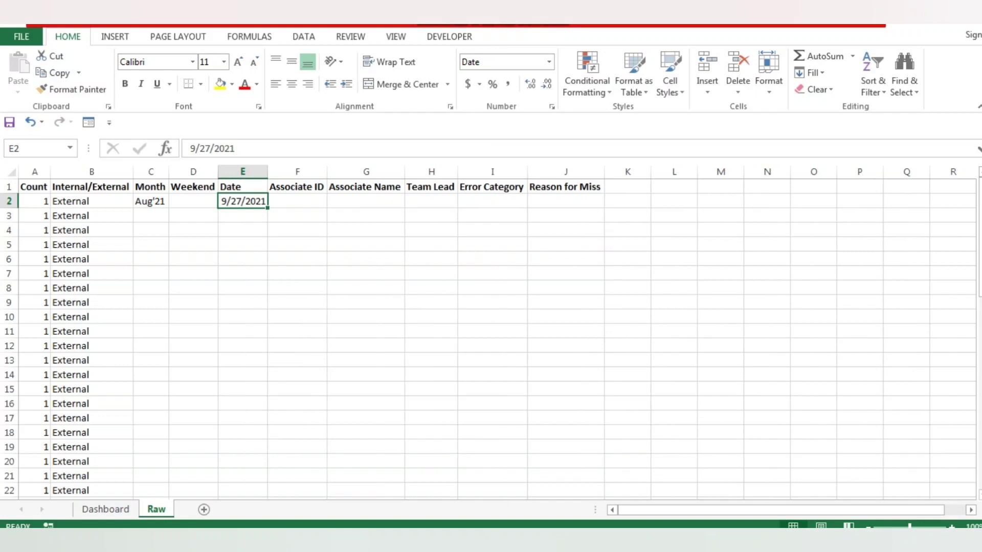
# Change the month of the date in E2 to August so it reads 8/27/2021
pyautogui.press('F2')
pyautogui.press('Left')
pyautogui.press('Left')
pyautogui.press('Left')
pyautogui.press('Left')
pyautogui.press('Left')
pyautogui.press('Left')
pyautogui.press('Left')
pyautogui.press('Left')
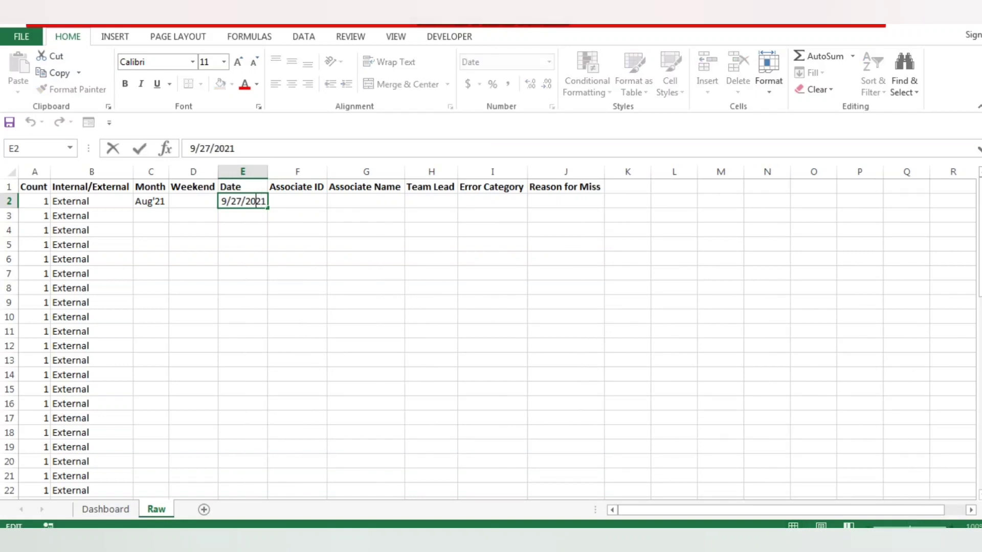
pyautogui.press('BackSpace')
pyautogui.write('8')
pyautogui.press('Tab')
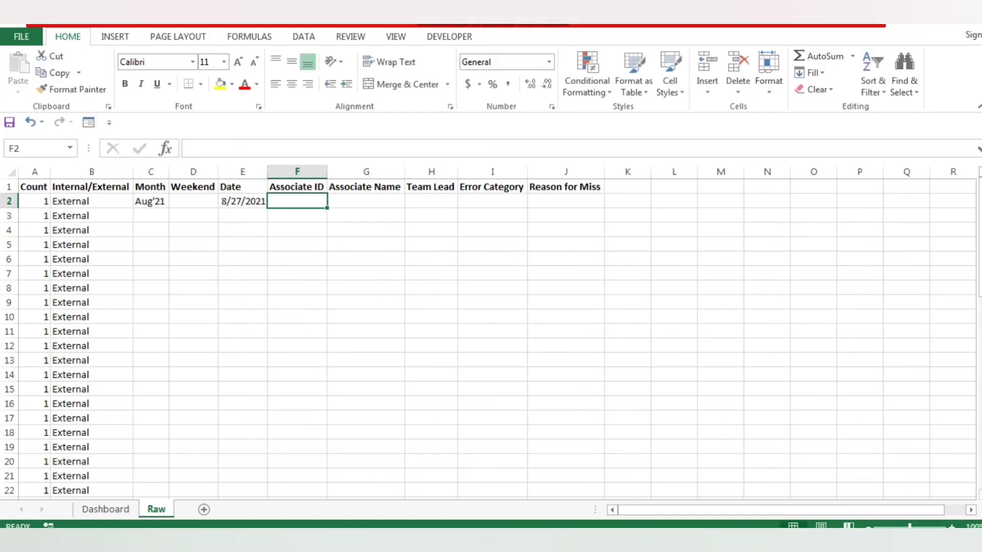
# Change the day of the date in E2 to the 1st, making it 8/1/2021
pyautogui.press('Left')
pyautogui.press('F2')
pyautogui.press('Left')
pyautogui.press('Left')
pyautogui.press('Left')
pyautogui.press('Left')
pyautogui.press('Left')
pyautogui.press('Left')
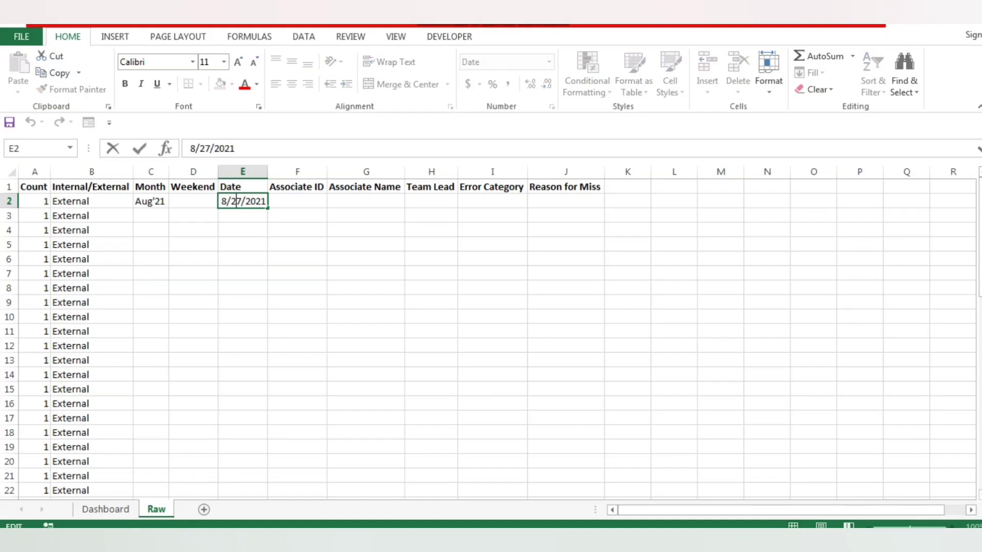
pyautogui.press('Right')
pyautogui.press('BackSpace')
pyautogui.press('BackSpace')
pyautogui.write('1')
pyautogui.press('Tab')
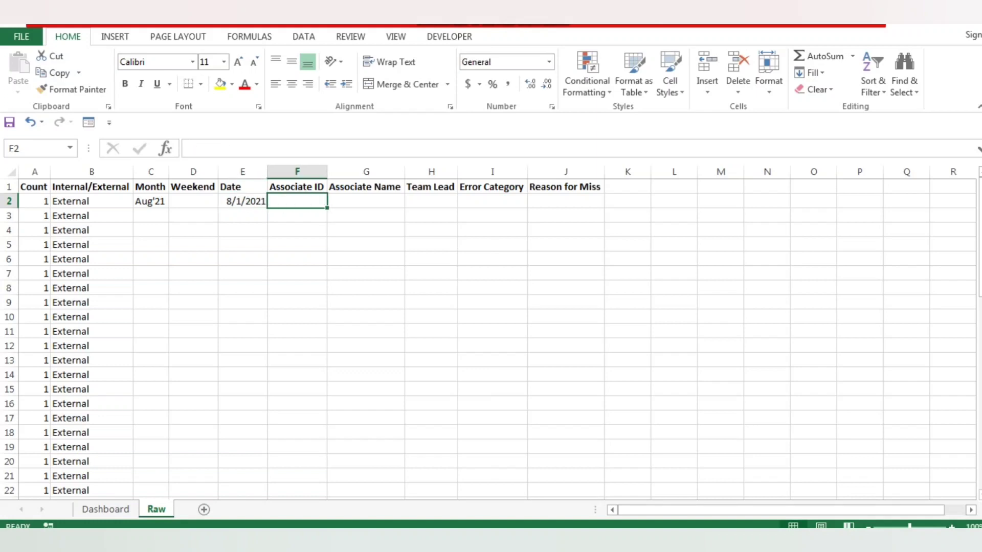
# Fill in the associate's ID, the associate's name and the team lead's name in F2 to H2
pyautogui.write('89940')
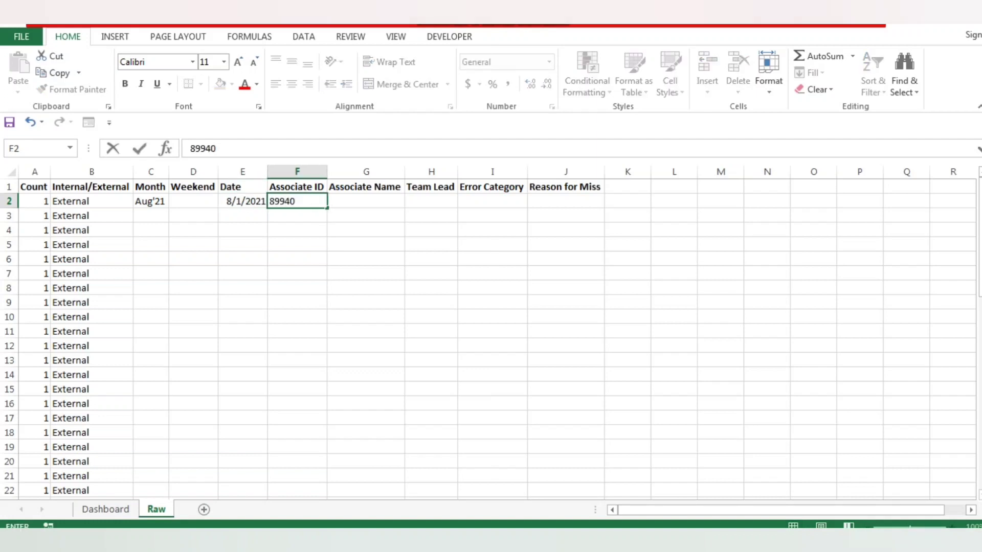
pyautogui.press('Tab')
pyautogui.write('James')
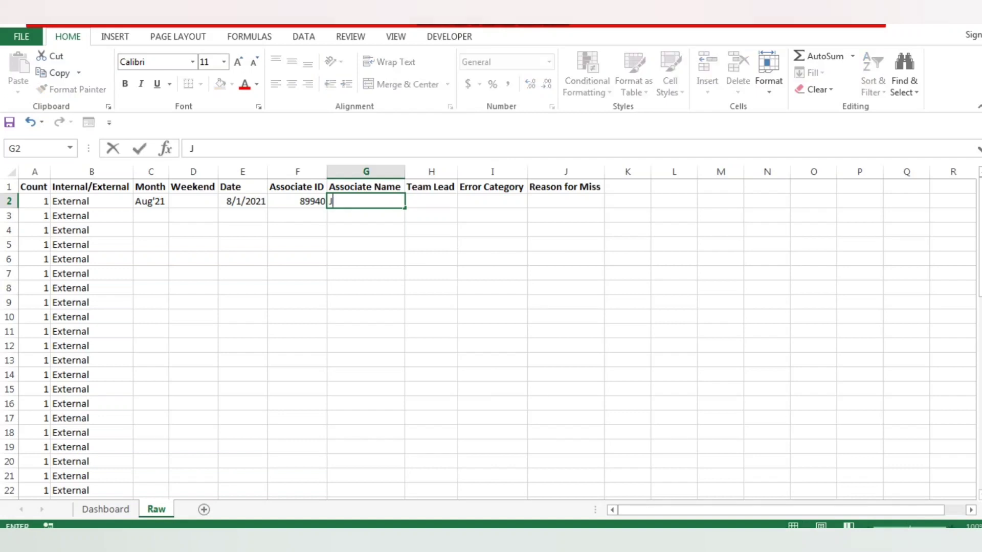
pyautogui.press('Tab')
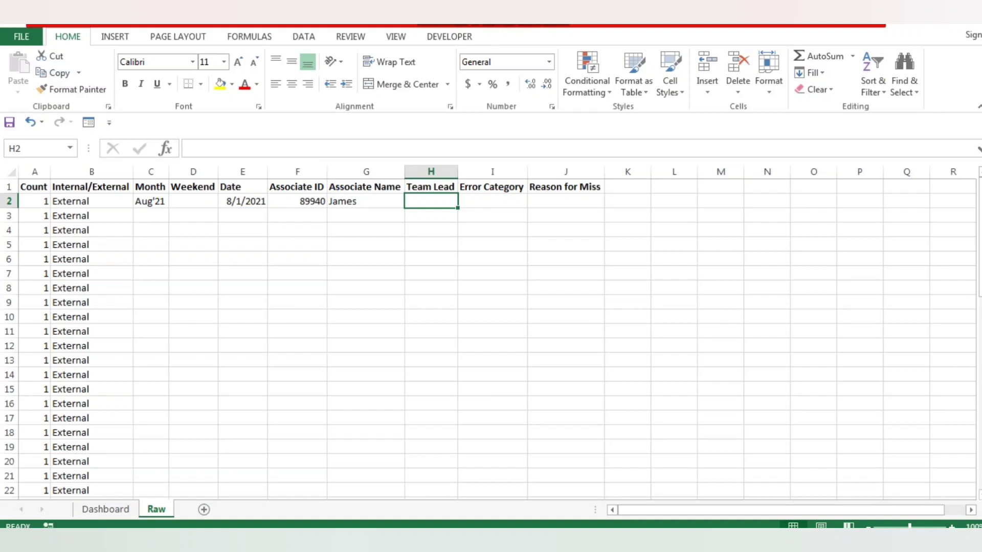
pyautogui.write('Vinay')
pyautogui.press('Tab')
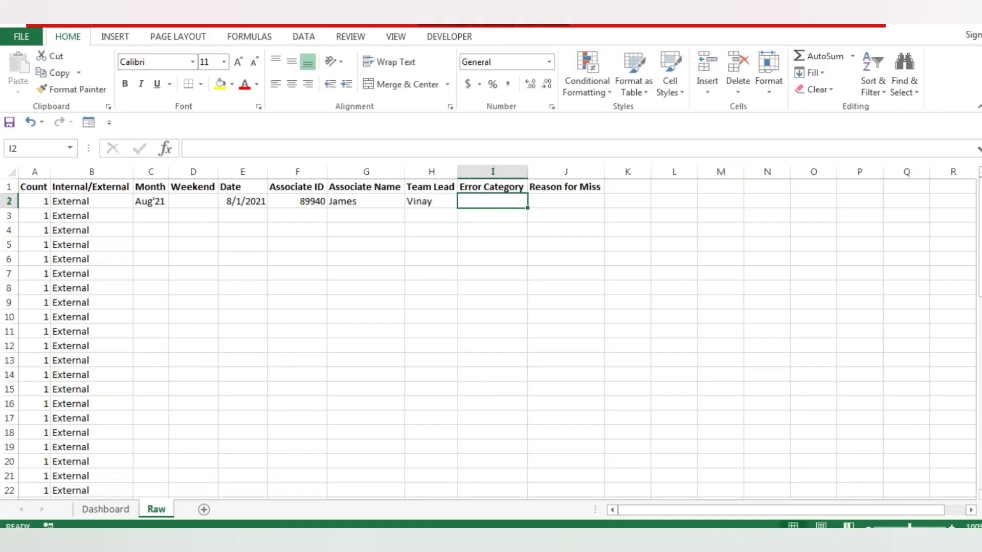
# Enter "Empathy" as the error category in I2 and "Assocaite missed to empahtise" as the reason for miss in J2
pyautogui.write('Empa')
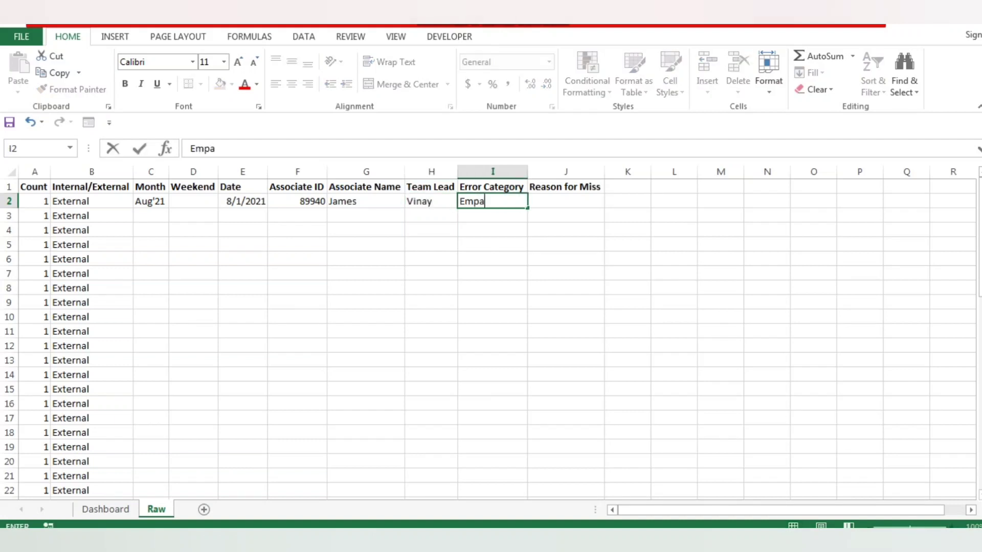
pyautogui.write('thy')
pyautogui.press('Tab')
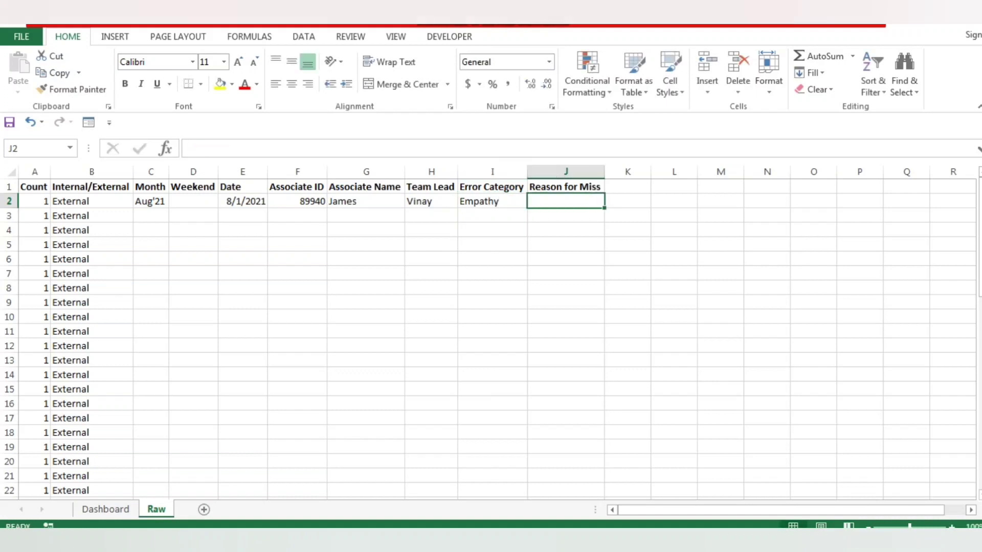
pyautogui.write('Assocaite m')
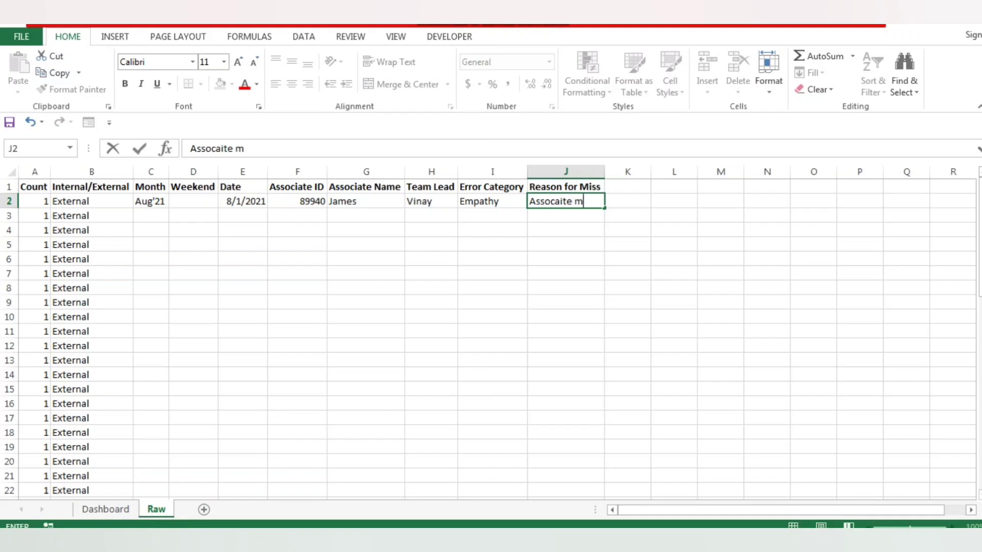
pyautogui.write('issed to e')
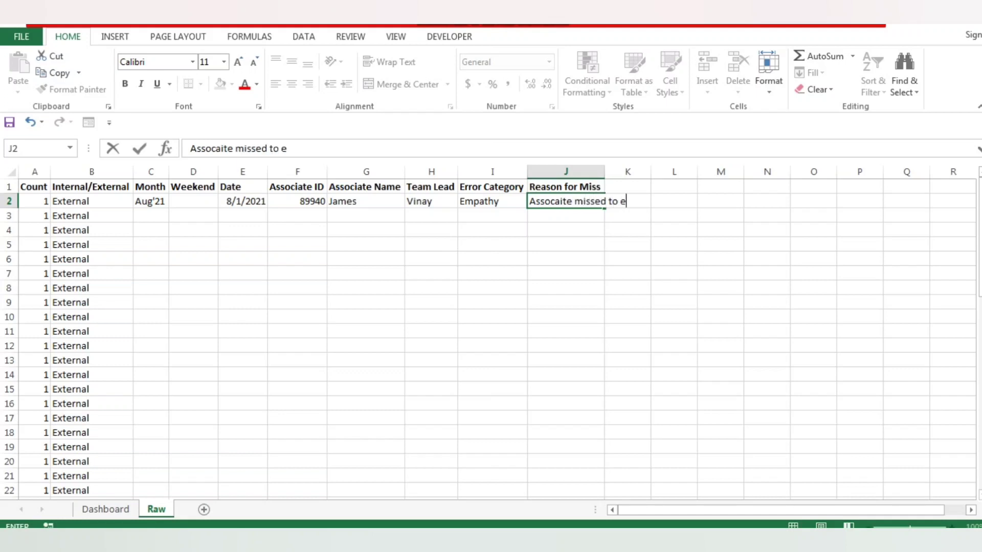
pyautogui.write('mpahtise')
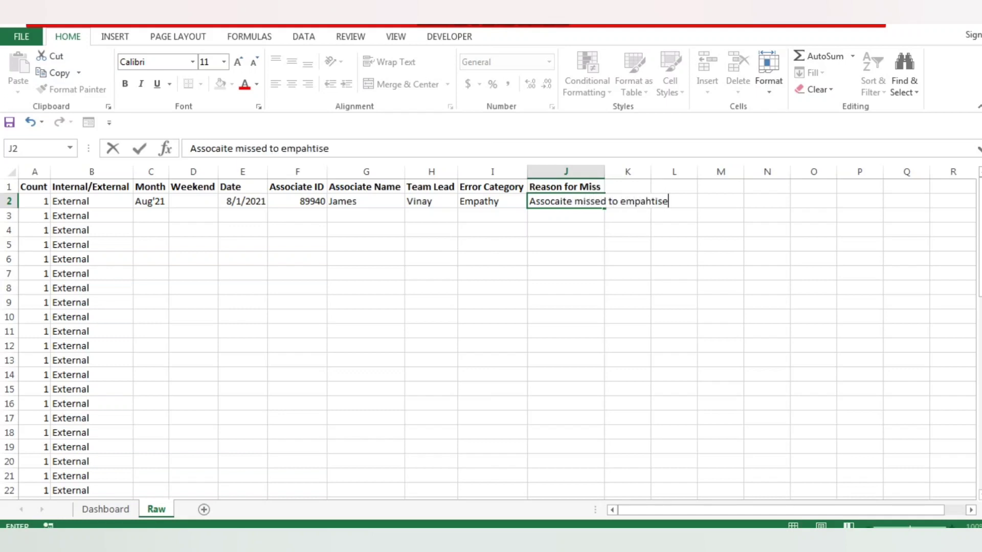
pyautogui.press('Up')
pyautogui.press('Down')
pyautogui.press('Down')
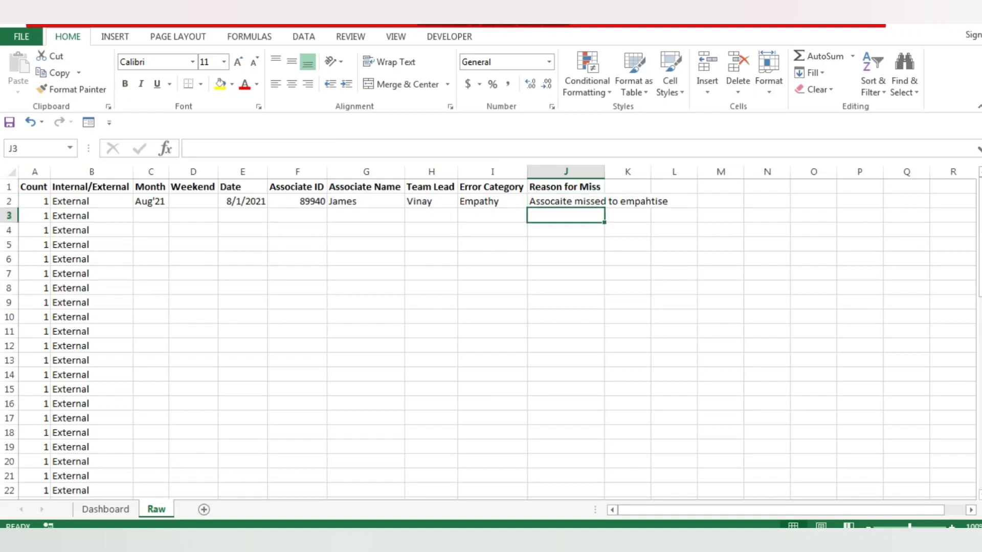
pyautogui.press('Down')
pyautogui.press('Down')
pyautogui.press('Down')
pyautogui.press('Down')
pyautogui.press('Down')
pyautogui.press('Down')
pyautogui.press('Down')
pyautogui.press('Down')
pyautogui.press('Down')
pyautogui.press('Down')
pyautogui.press('Down')
pyautogui.press('Down')
pyautogui.press('Down')
pyautogui.press('Down')
# Autofit the widths of the table's columns through J to their header and row contents
pyautogui.hotkey('ctrl', 'Up')
pyautogui.hotkey('ctrl', 'Up')
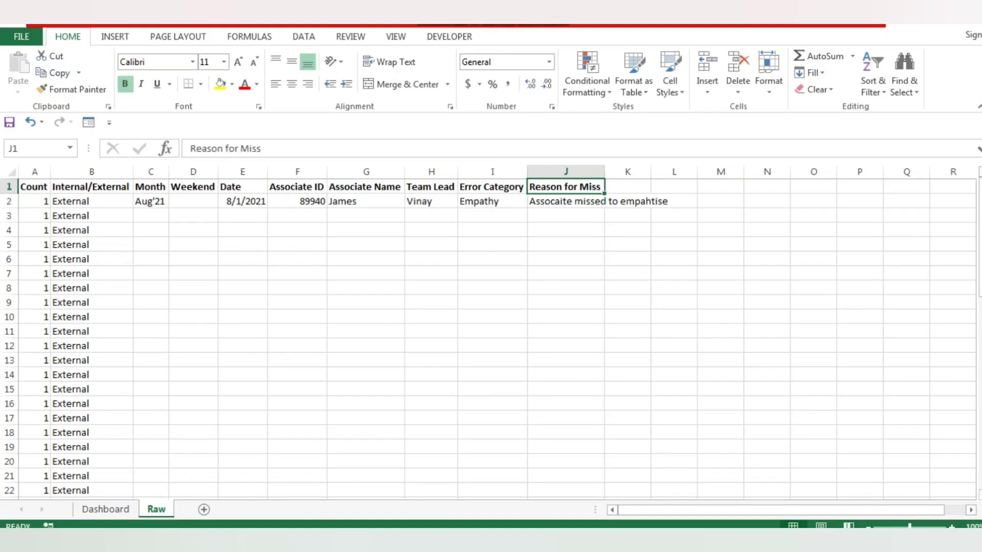
pyautogui.hotkey('ctrl', 'shift', 'End')
pyautogui.hotkey('ctrl', 'shift', 'Left')
pyautogui.hotkey('alt', 'o')
pyautogui.press('c')
pyautogui.press('a')
pyautogui.press('Left')
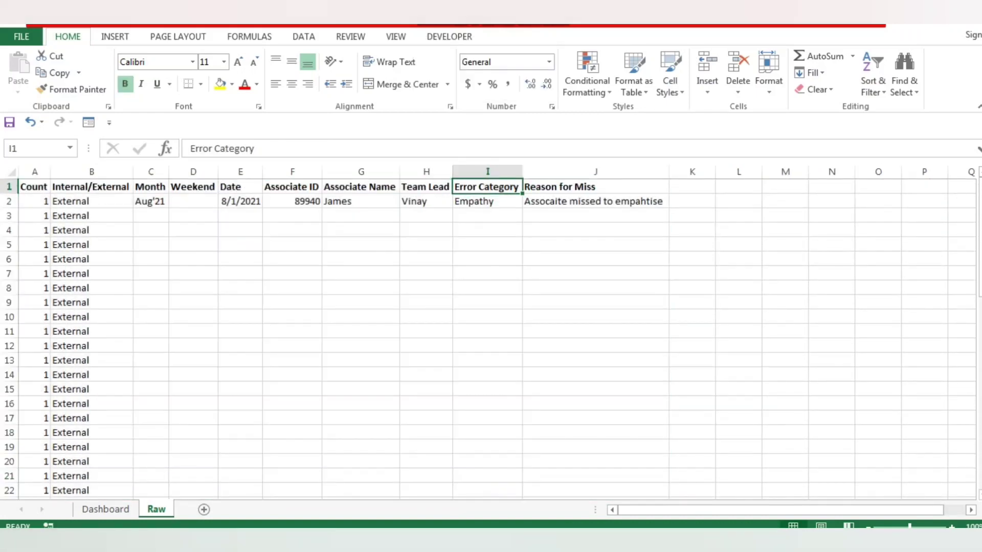
# Apply all borders to the whole table A1:J57 and centre its contents both vertically and horizontally
pyautogui.hotkey('ctrl', 'a')
pyautogui.press('Up')
pyautogui.hotkey('ctrl', 'a')
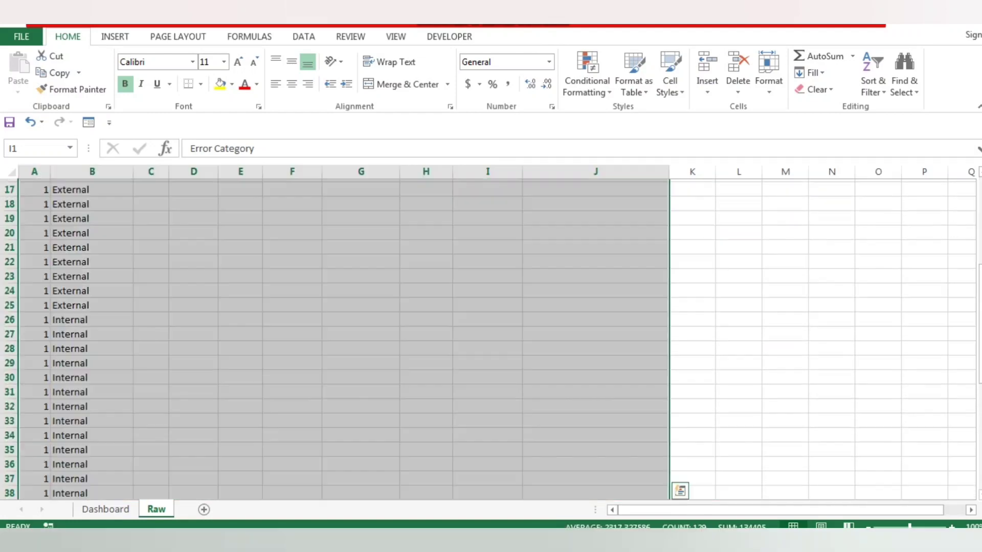
pyautogui.scroll(-6, 343, 338)
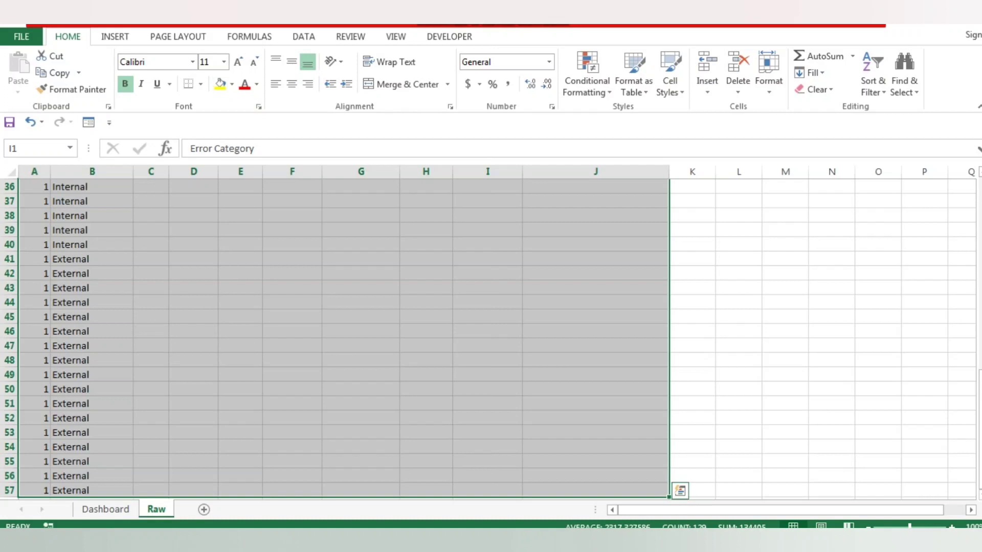
pyautogui.scroll(12, 343, 338)
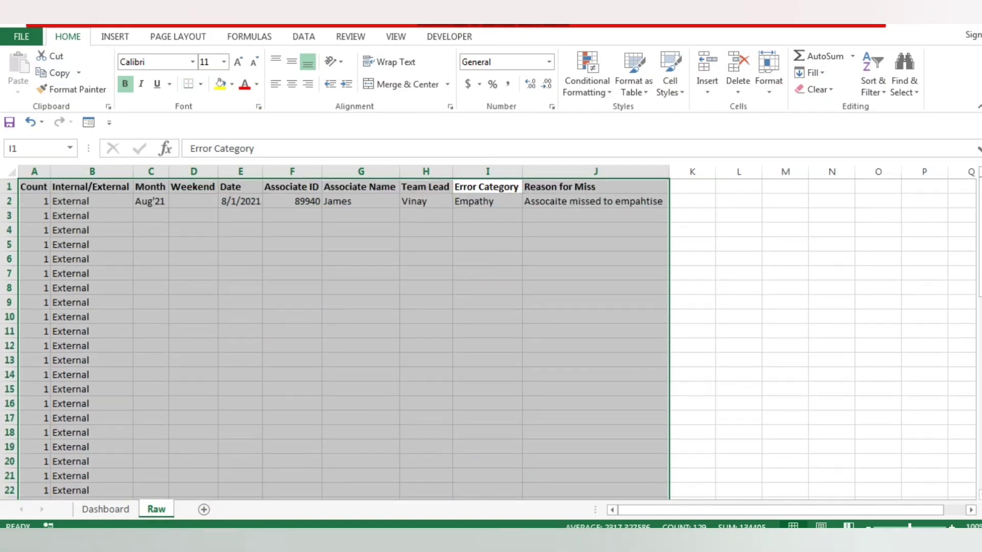
pyautogui.click(201, 84)
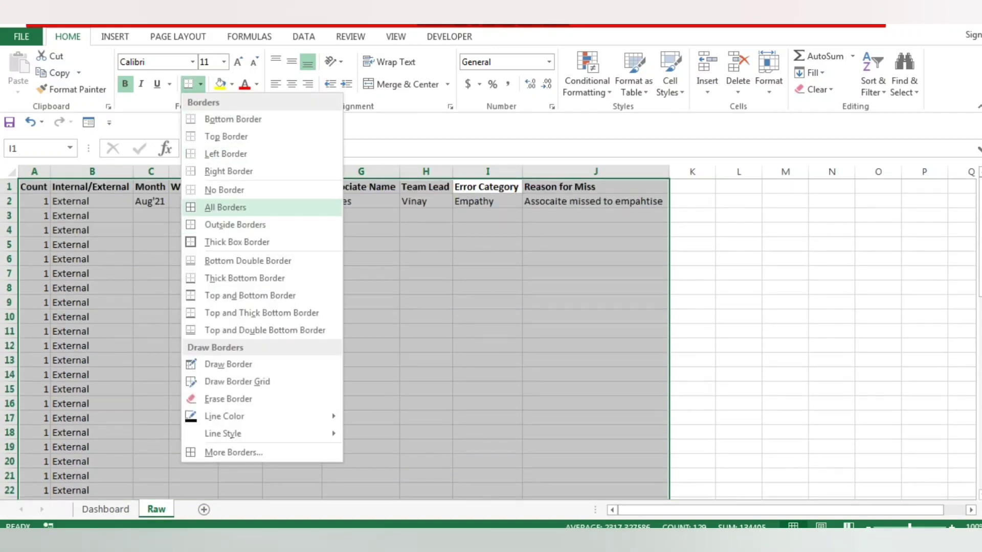
pyautogui.click(220, 206)
pyautogui.click(292, 62)
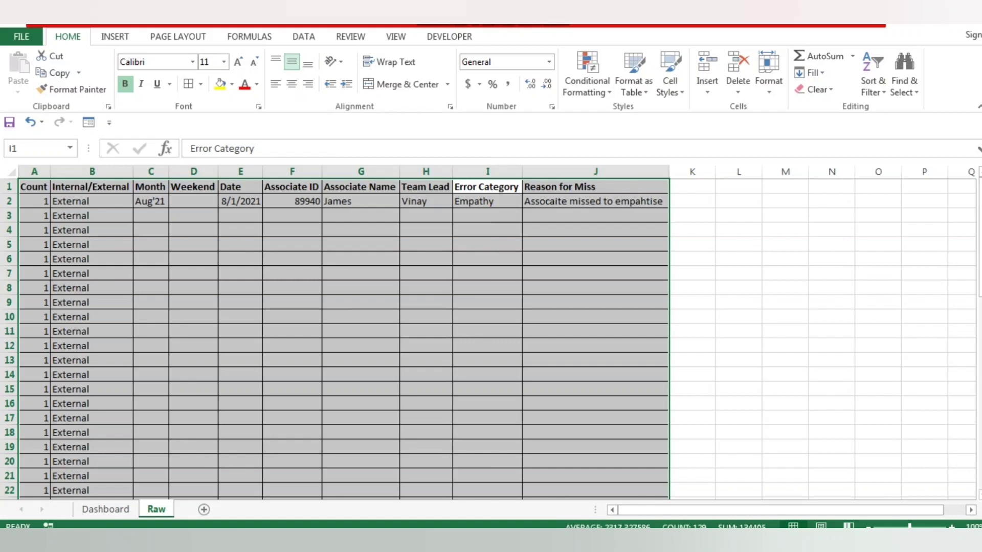
pyautogui.click(292, 84)
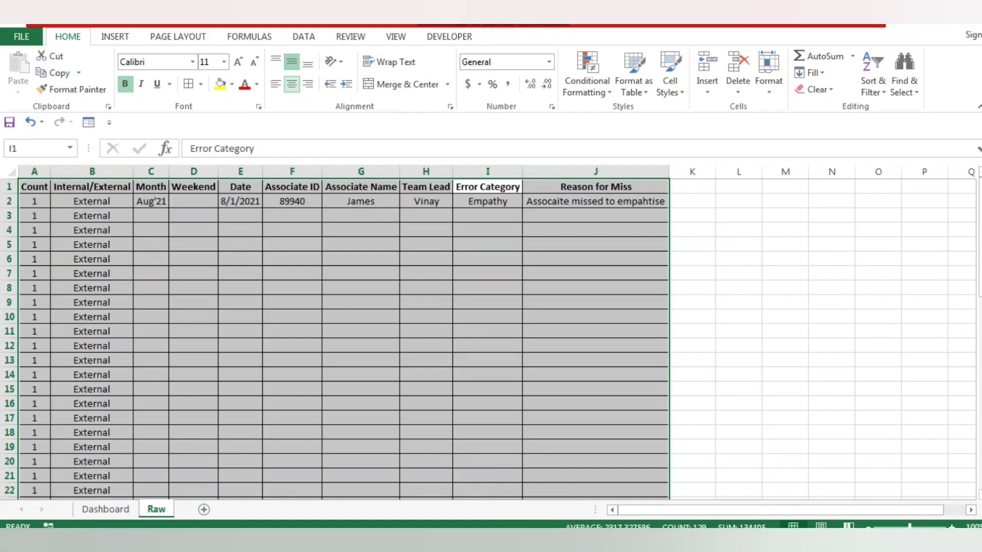
# Select the table's header row from Count to Reason for Miss, A1:J1
pyautogui.press('Left')
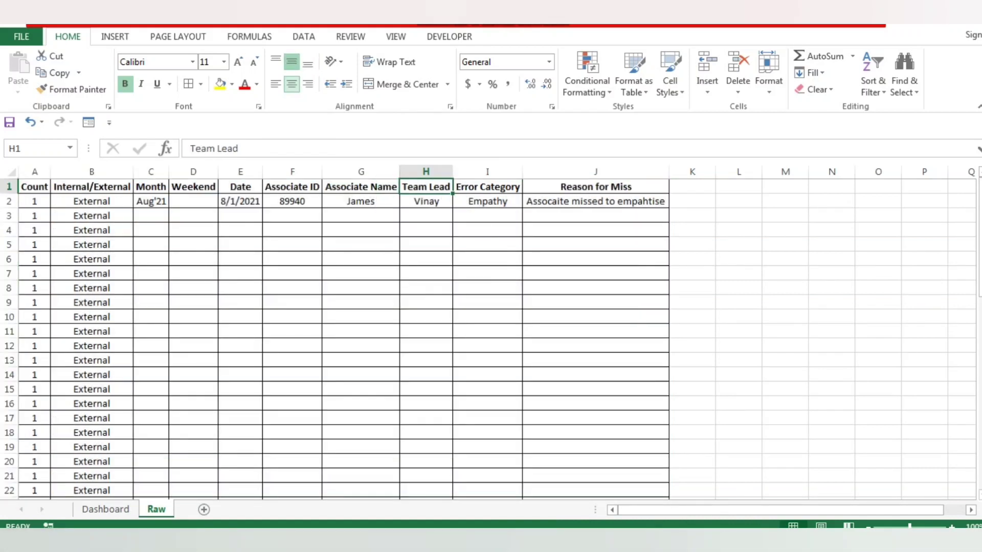
pyautogui.hotkey('ctrl', 'Left')
pyautogui.hotkey('ctrl', 'shift', 'Right')
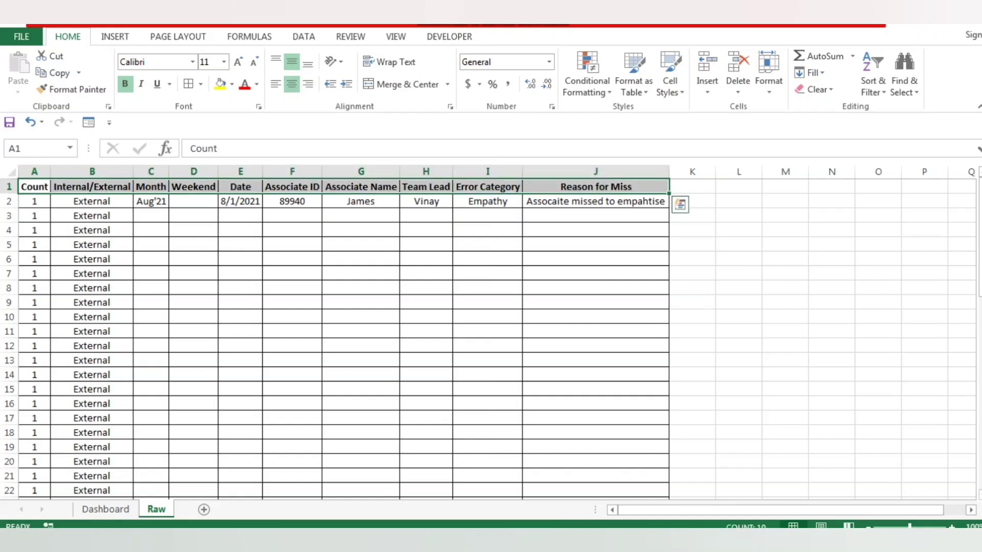